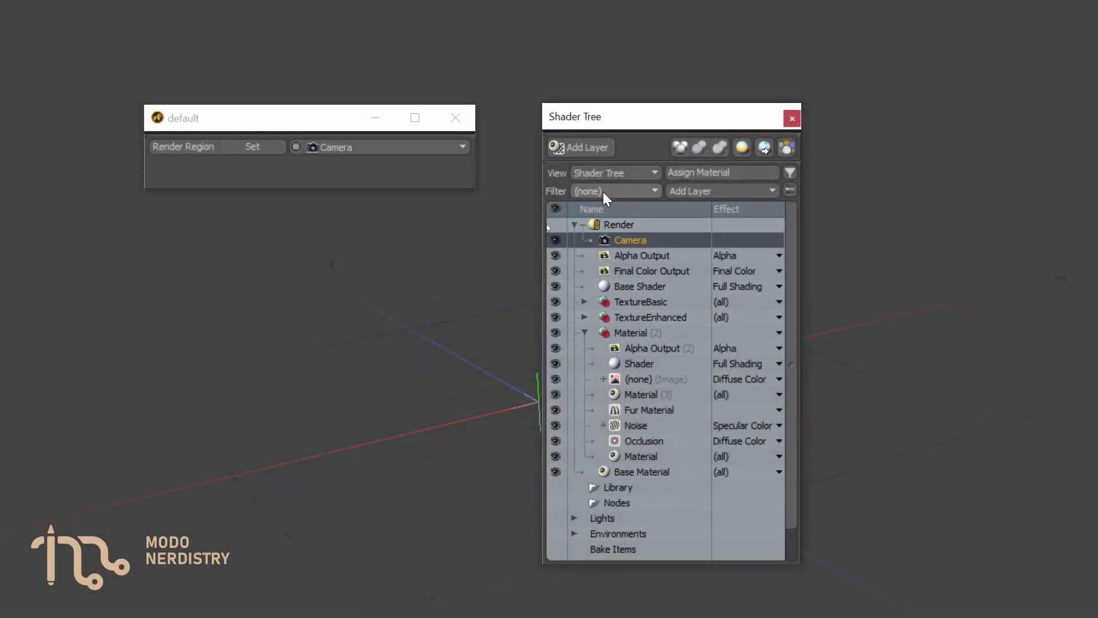
# - Use the right-click quick-add pie's RenderOutput choices to add an Alpha output layer
pyautogui.rightClick(660, 336)
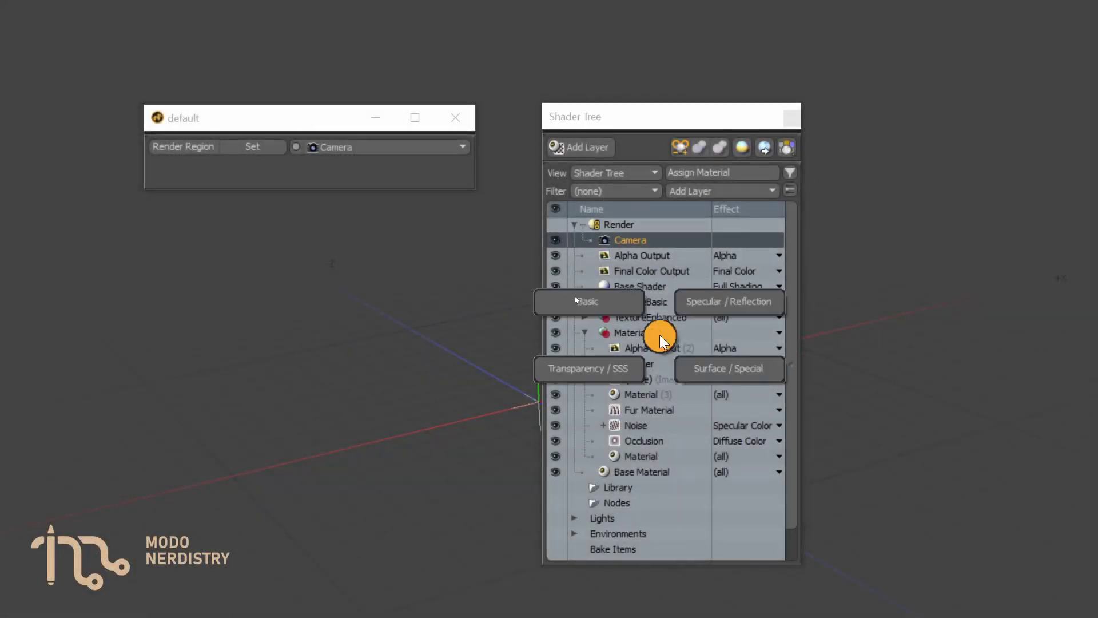
pyautogui.rightClick(661, 350)
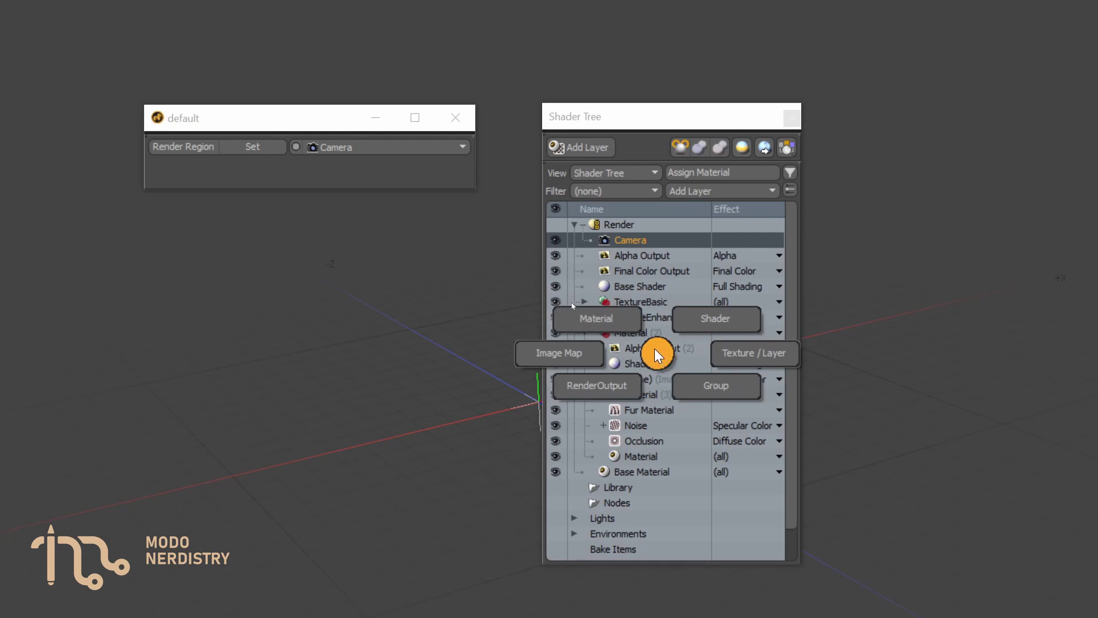
pyautogui.click(602, 390)
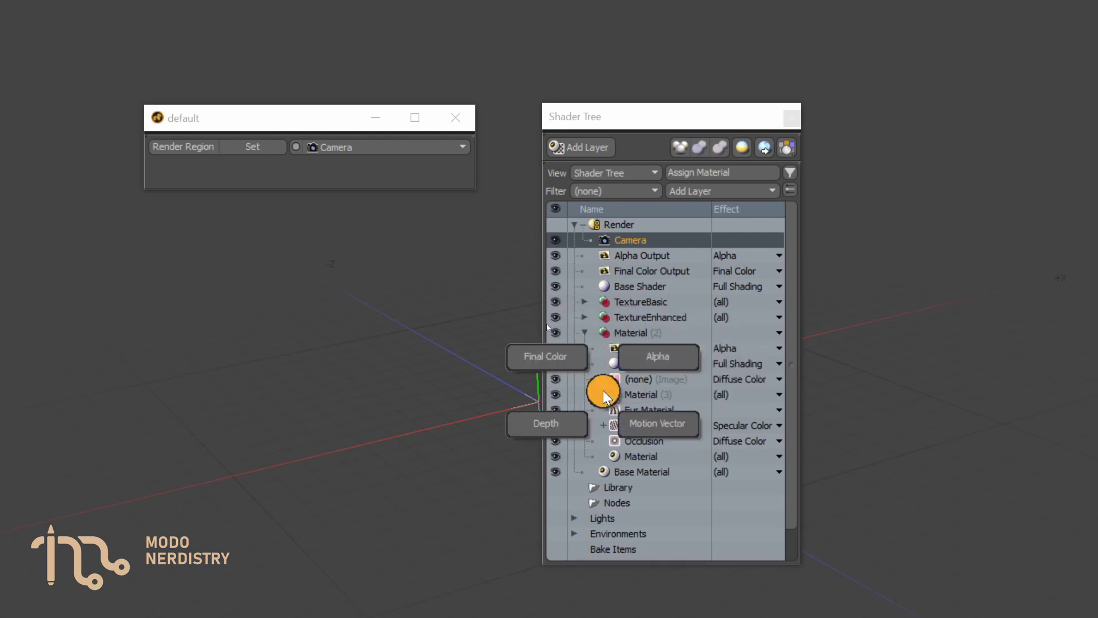
pyautogui.click(655, 361)
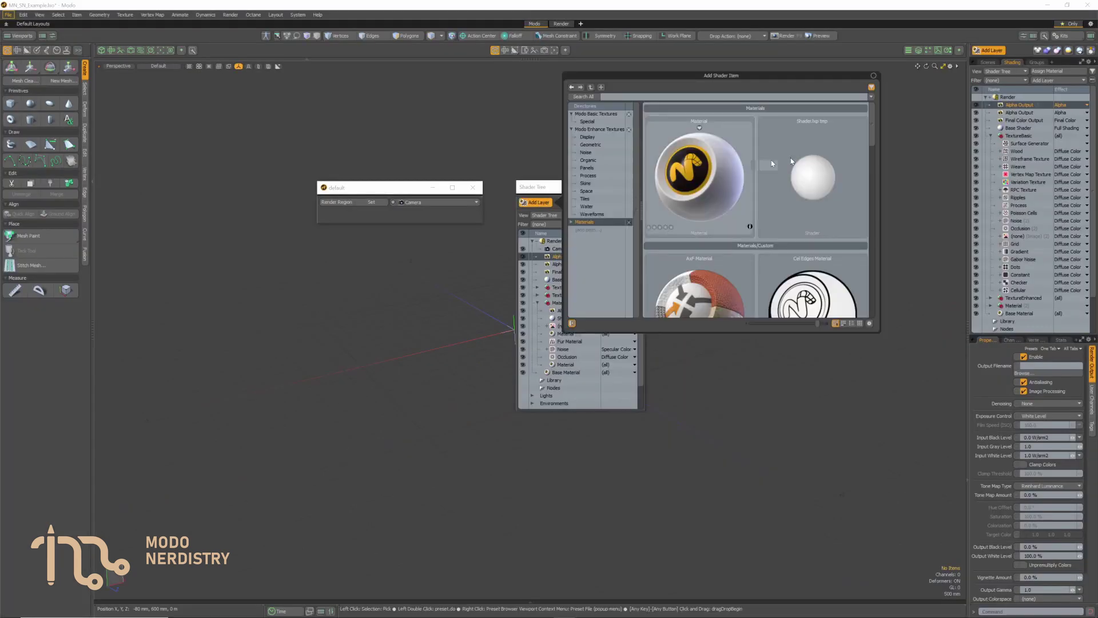
# - Open the Add Shader Item preset browser and centre it on screen
pyautogui.moveTo(881, 167); pyautogui.dragTo(895, 245)
pyautogui.click(595, 138)
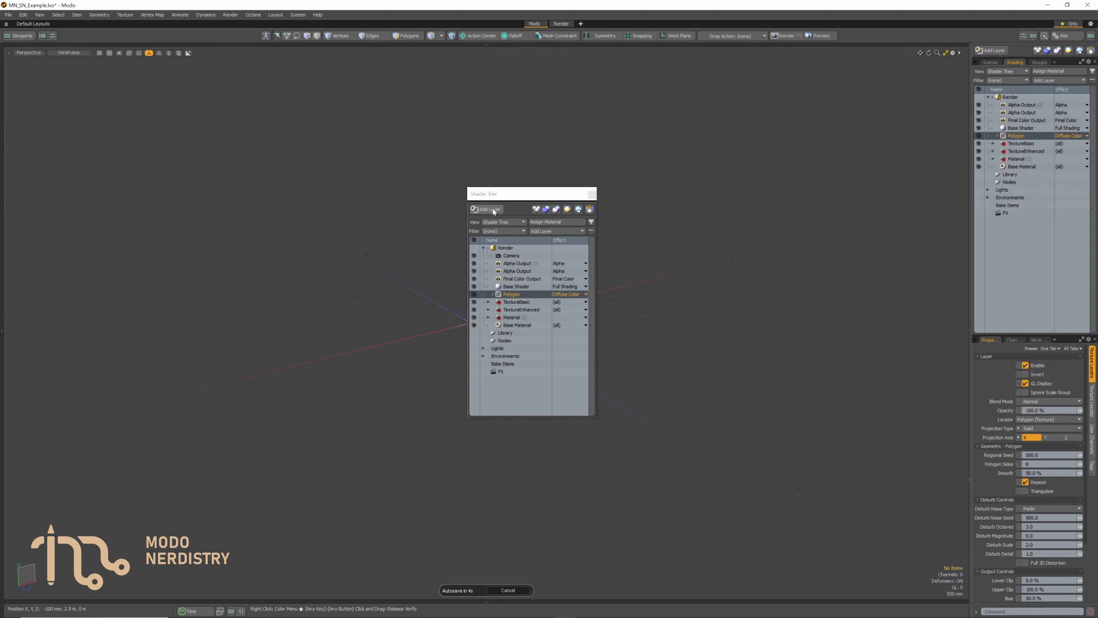
pyautogui.click(494, 210)
pyautogui.moveTo(623, 81); pyautogui.dragTo(488, 180)
# - Search the presets for 'noise' and enlarge the preview thumbnails
pyautogui.click(642, 202)
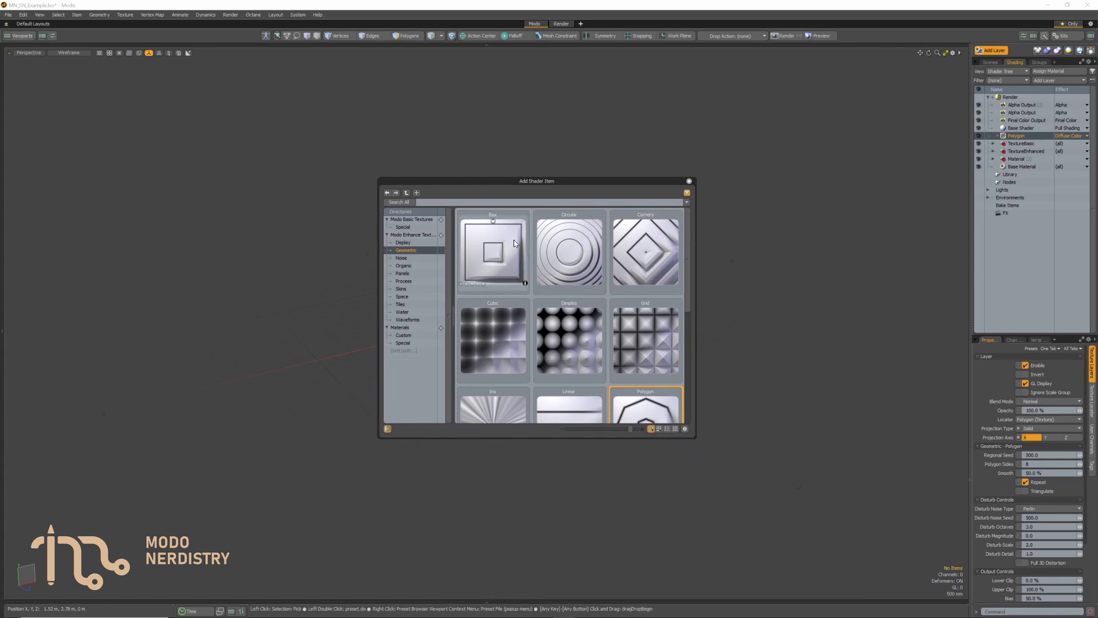
pyautogui.write('noise')
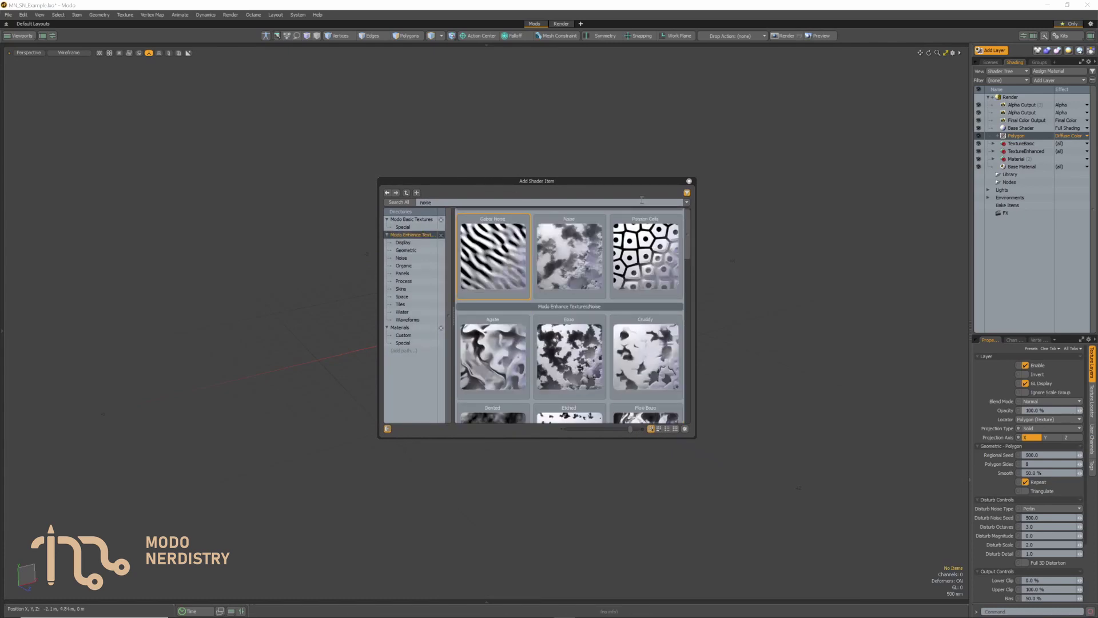
pyautogui.moveTo(688, 240); pyautogui.dragTo(705, 377)
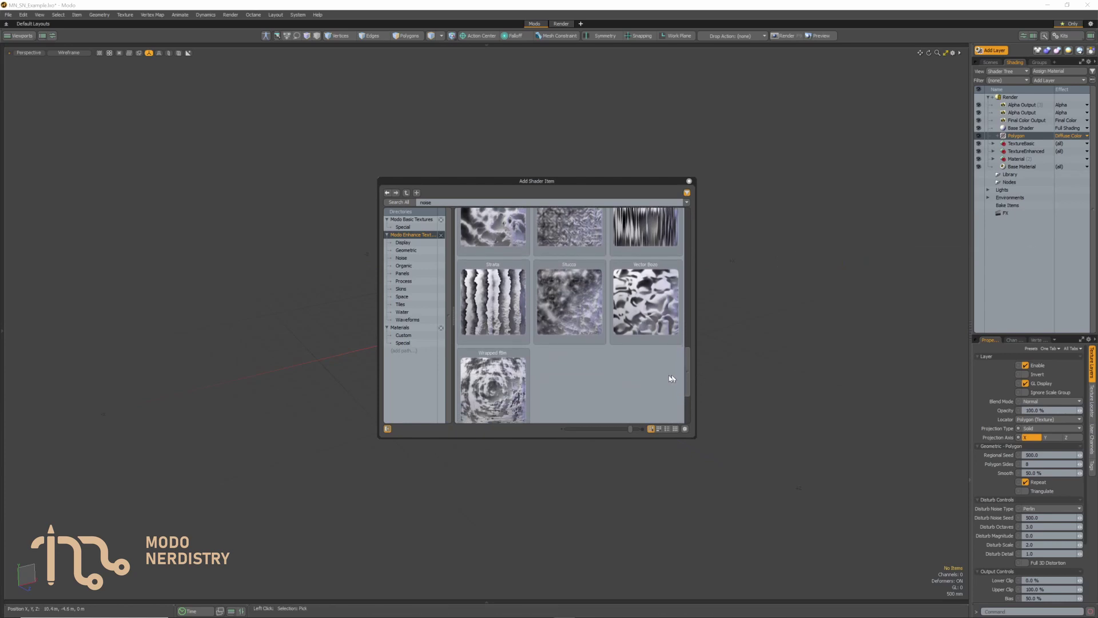
pyautogui.moveTo(633, 429); pyautogui.dragTo(636, 429)
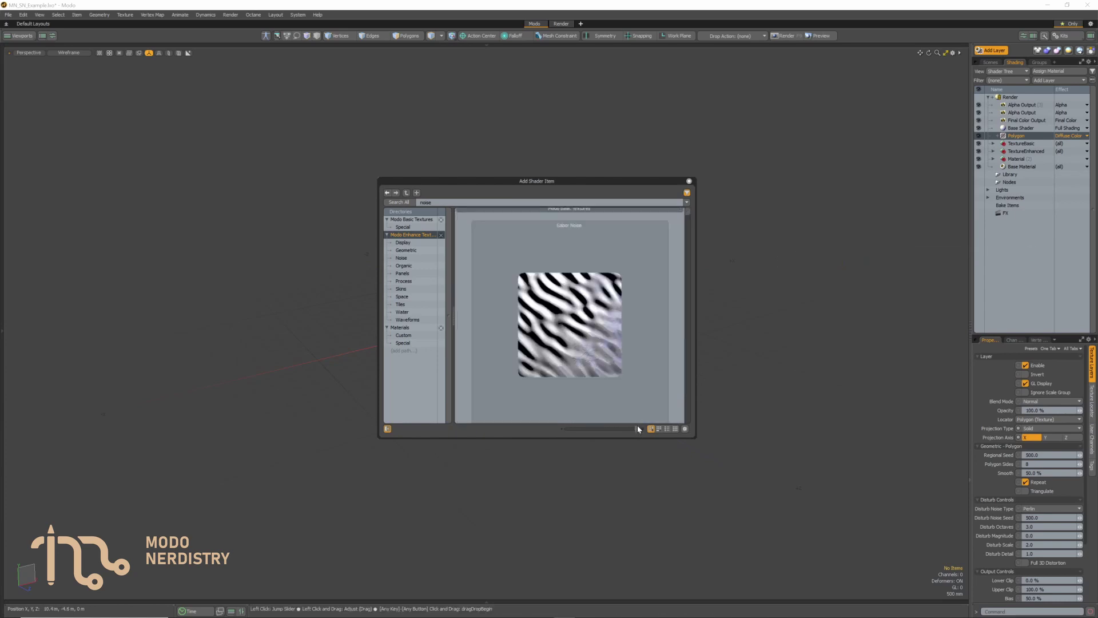
pyautogui.moveTo(688, 217); pyautogui.dragTo(693, 231)
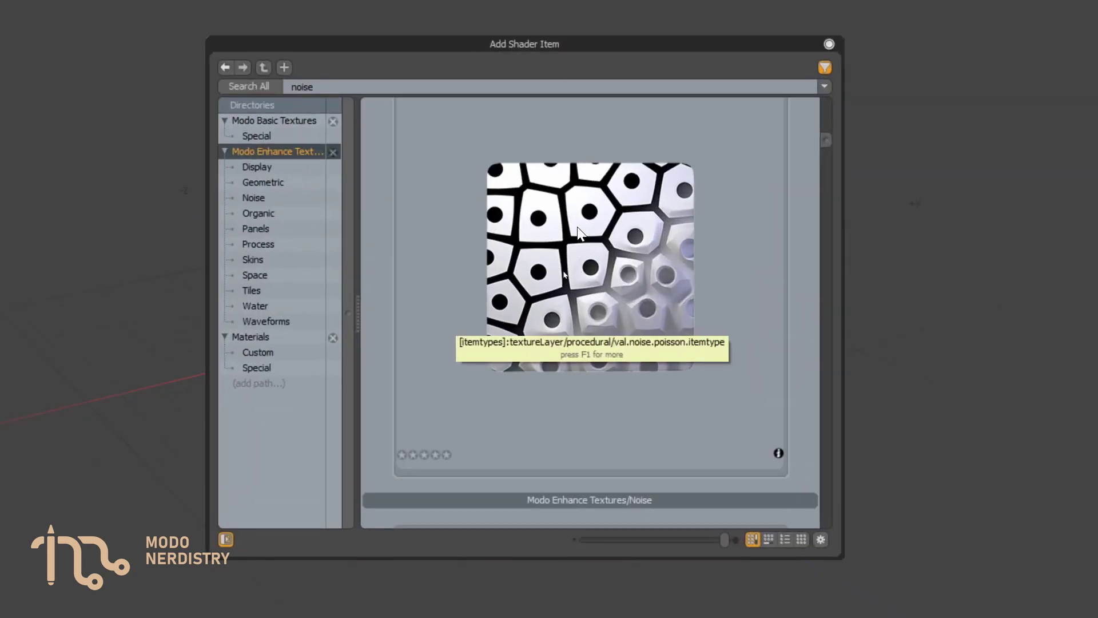
# - Browse the Geometric and Modo Basic Textures preset directories
pyautogui.click(265, 183)
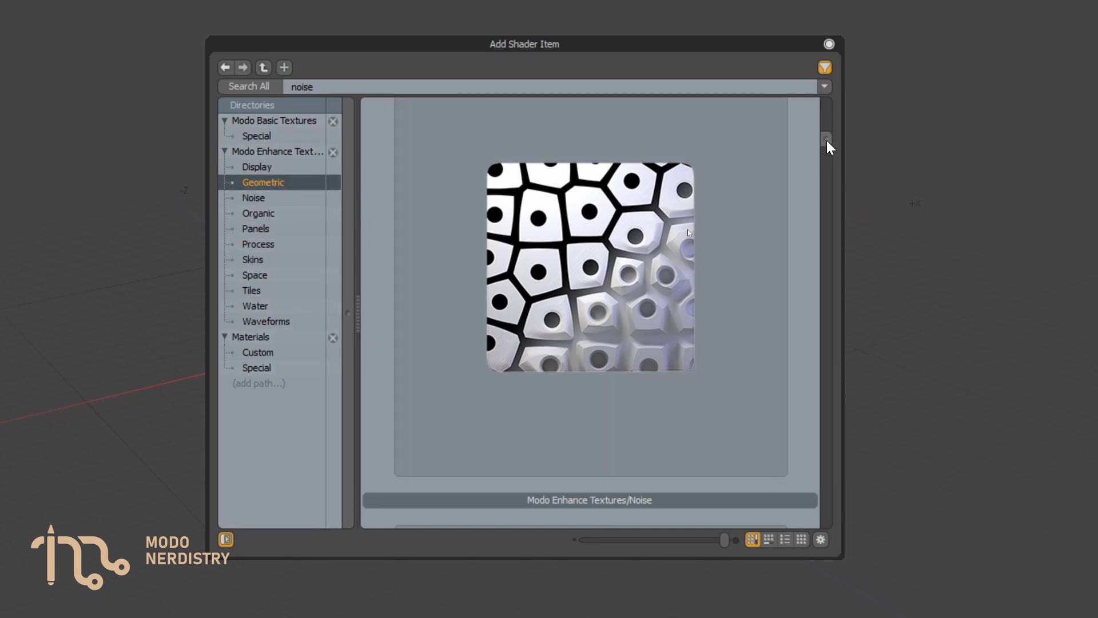
pyautogui.moveTo(826, 140); pyautogui.dragTo(832, 106)
pyautogui.click(259, 119)
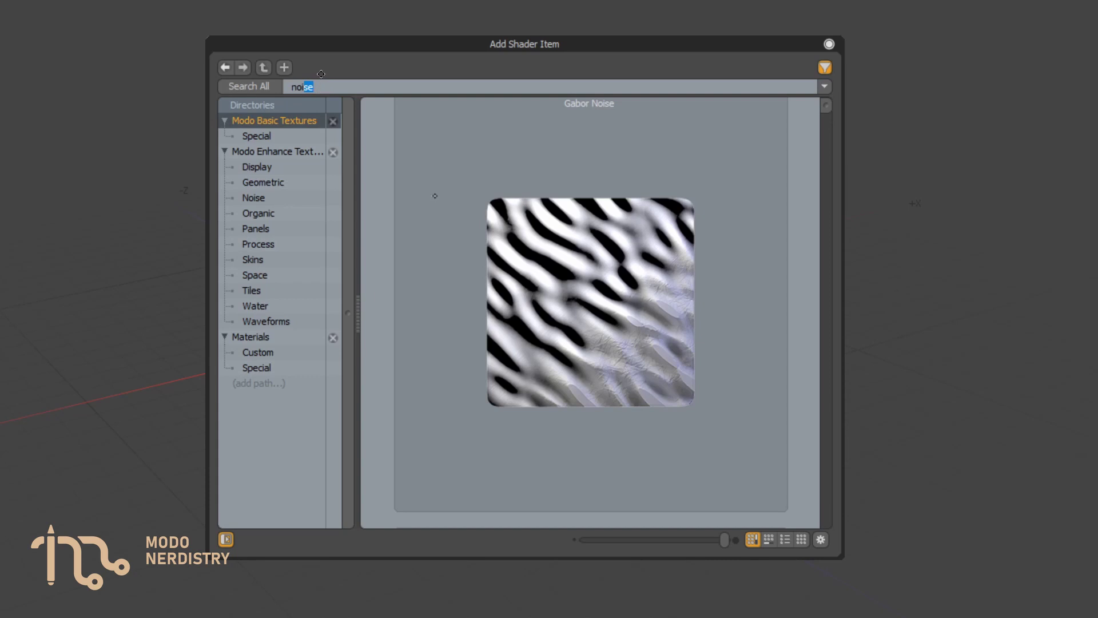
# - Clear the 'noise' search text and scroll through the preset previews
pyautogui.press('BackSpace')
pyautogui.press('BackSpace')
pyautogui.press('BackSpace')
pyautogui.press('BackSpace')
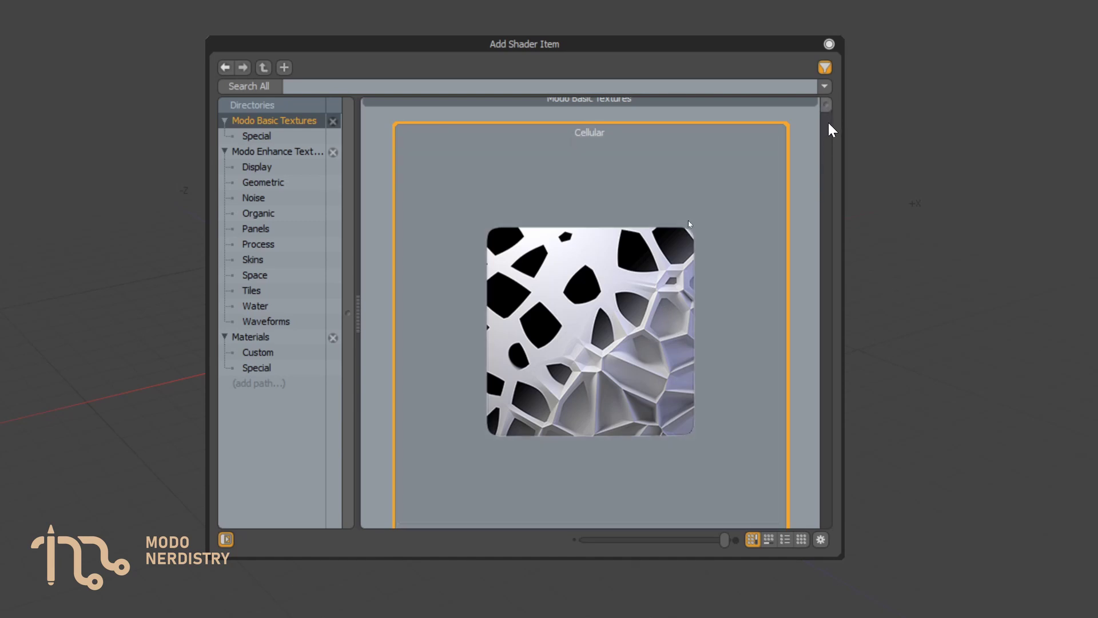
pyautogui.scroll(-5, 709, 354)
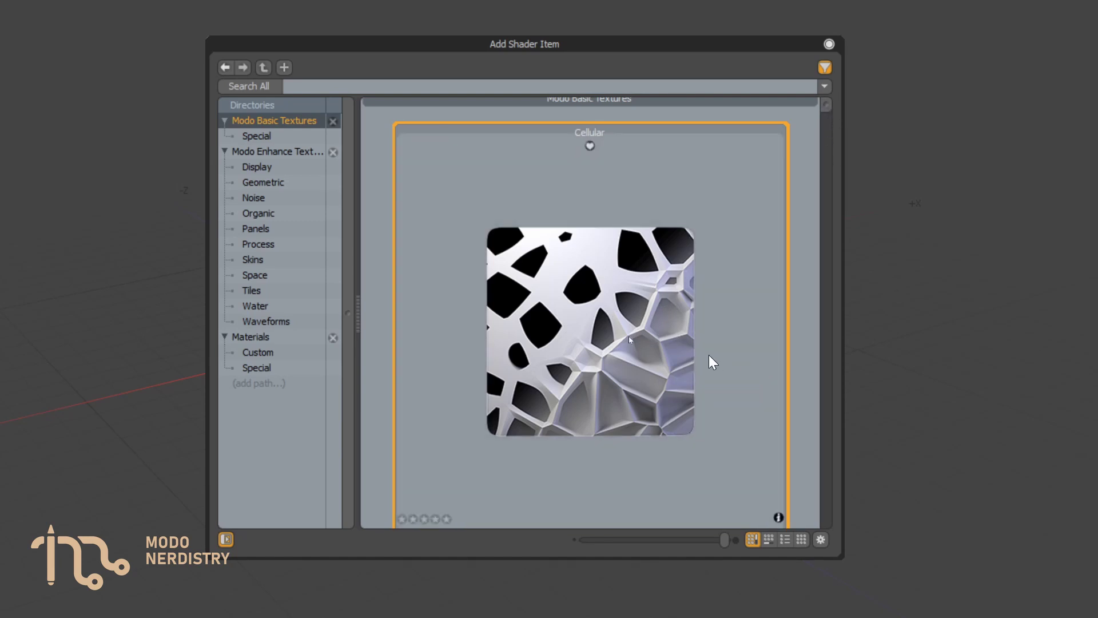
pyautogui.scroll(-1, 709, 356)
pyautogui.scroll(2, 710, 356)
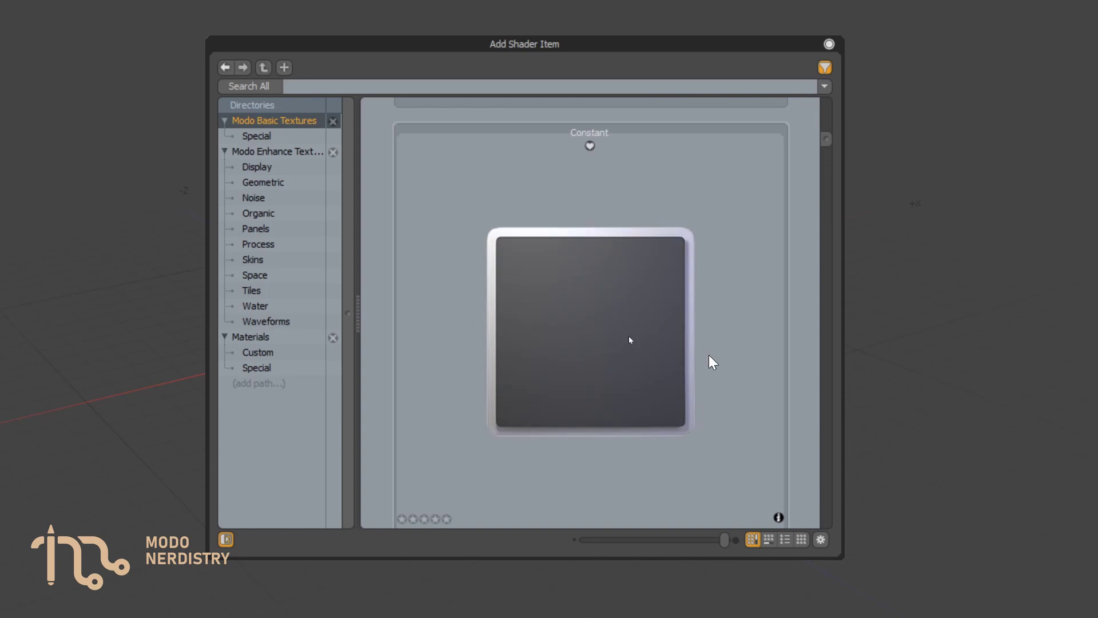
pyautogui.scroll(-3, 709, 355)
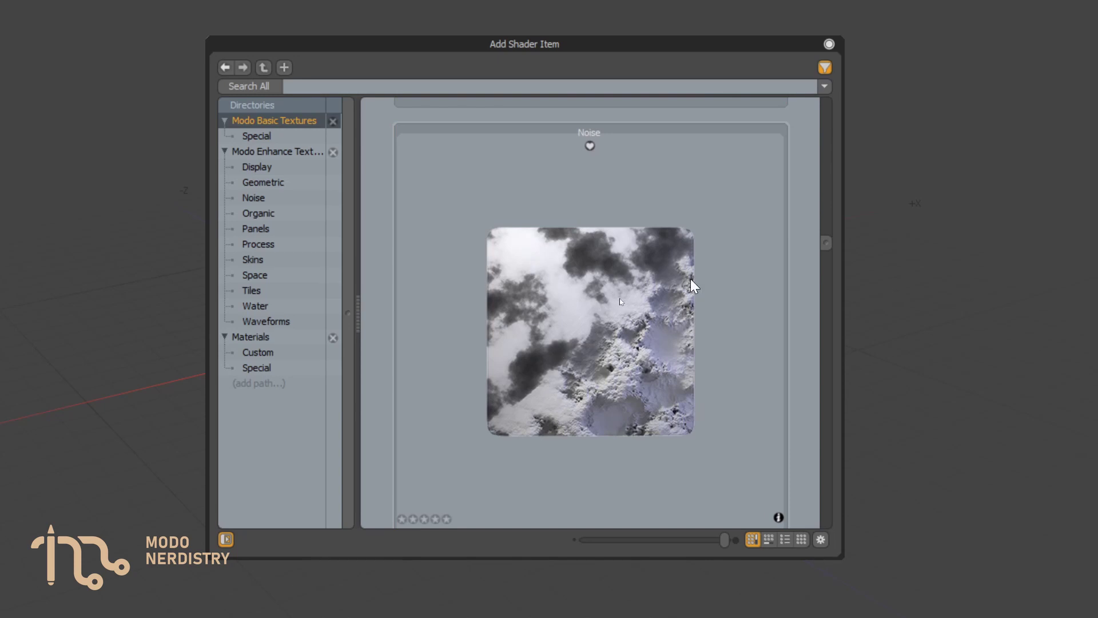
pyautogui.scroll(-4, 667, 287)
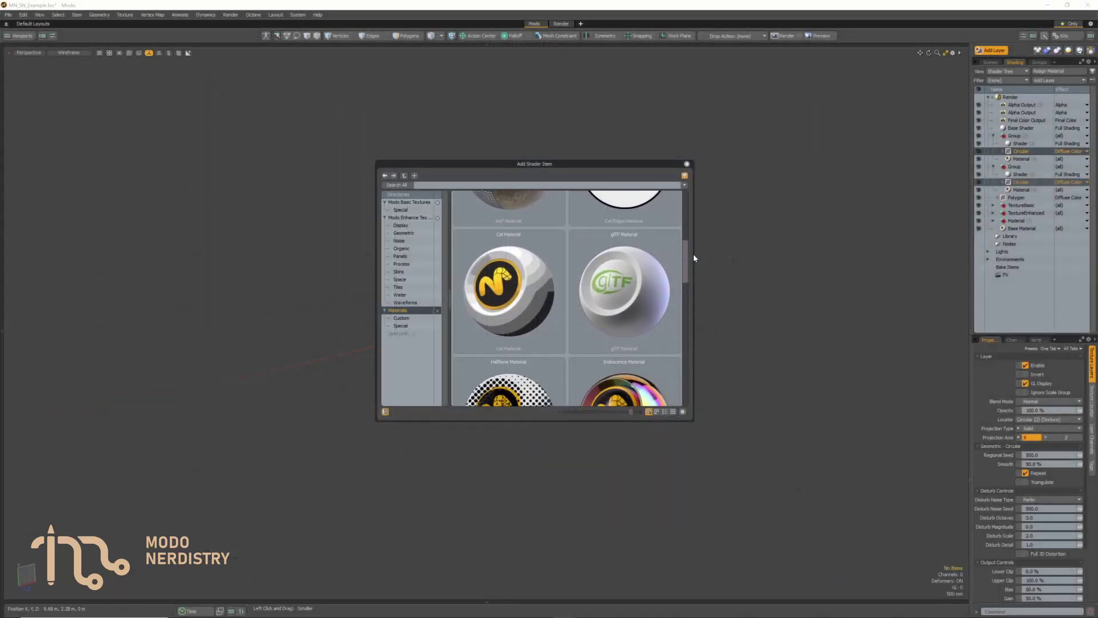
# - Scroll through the Materials and Basic Textures presets, then close the Add Shader Item browser
pyautogui.moveTo(694, 254); pyautogui.dragTo(709, 377)
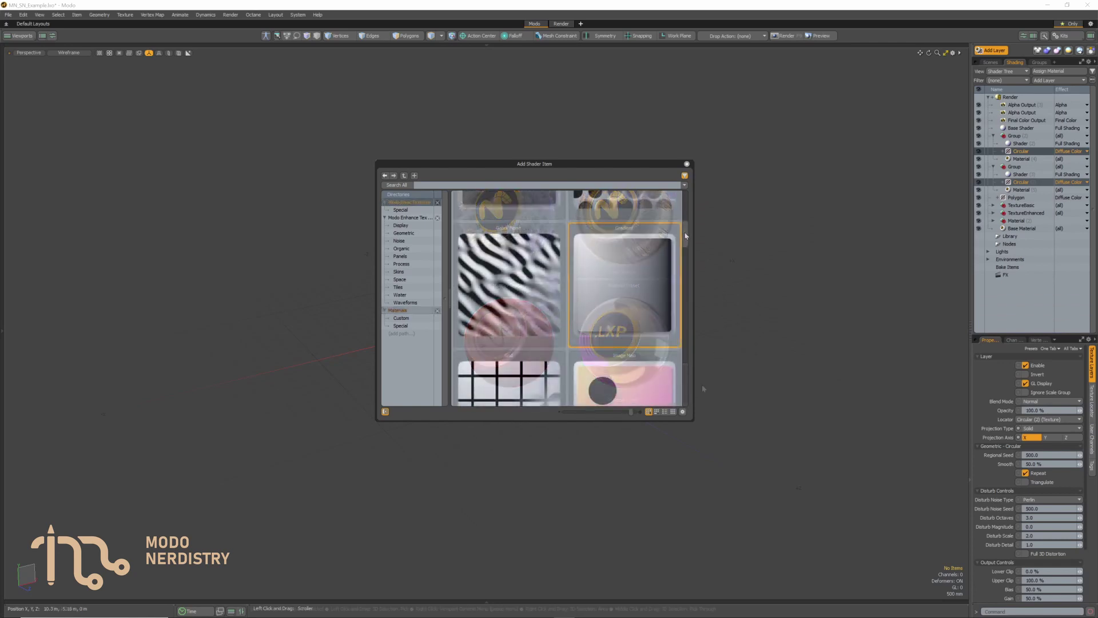
pyautogui.scroll(-3, 654, 267)
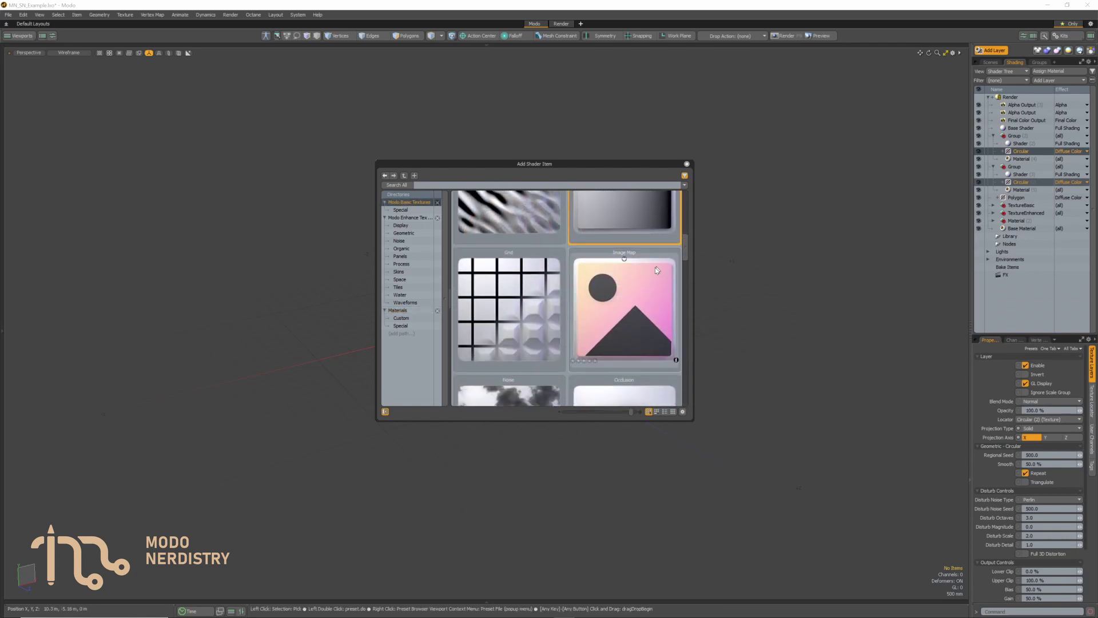
pyautogui.moveTo(685, 244); pyautogui.dragTo(689, 276)
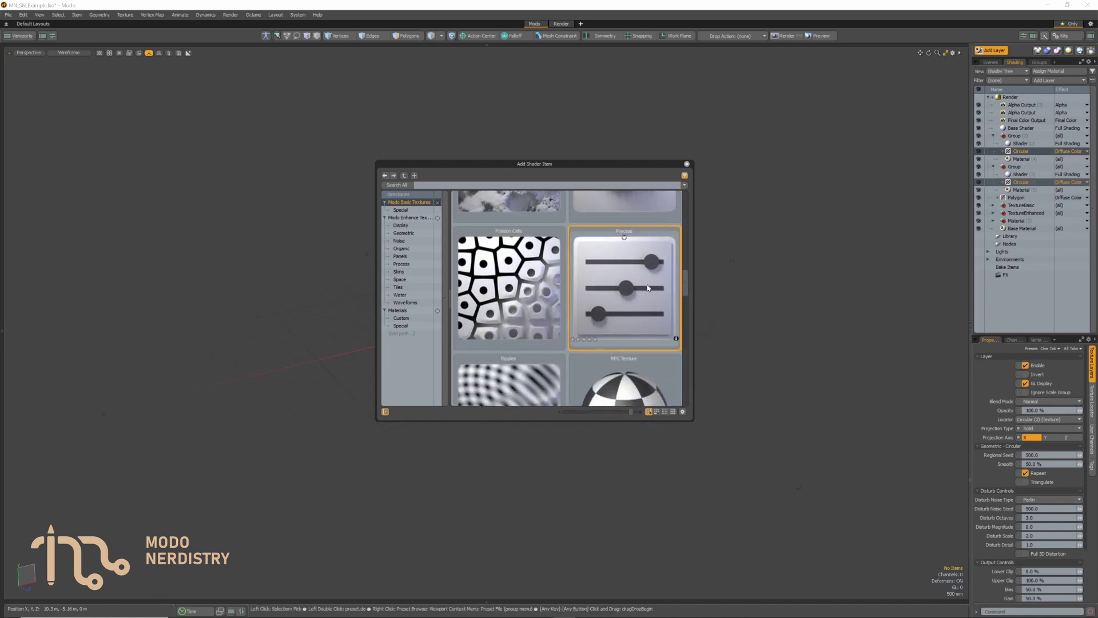
pyautogui.moveTo(686, 280); pyautogui.dragTo(687, 305)
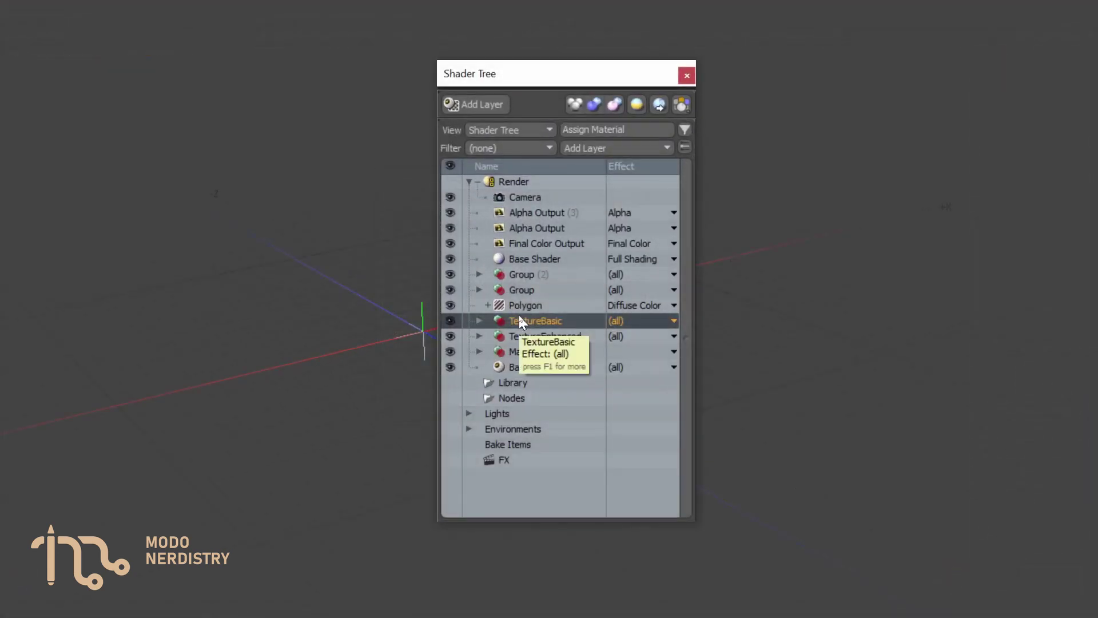
# - Expand TextureBasic, select its Surface Generator, Occlusion and Image layers, then collapse it
pyautogui.click(493, 319)
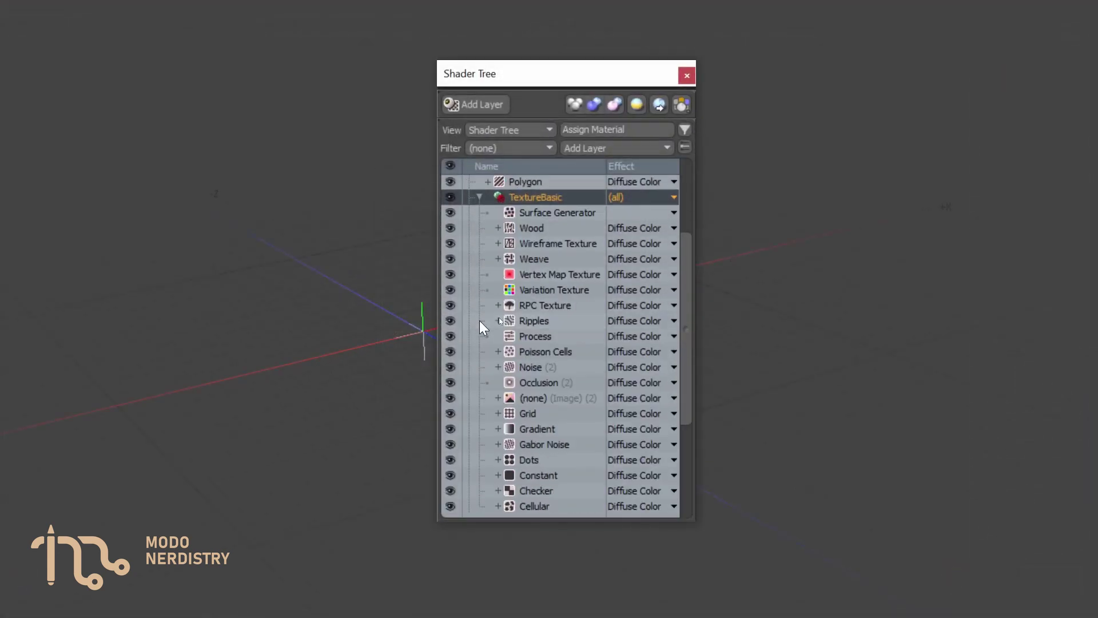
pyautogui.click(555, 217)
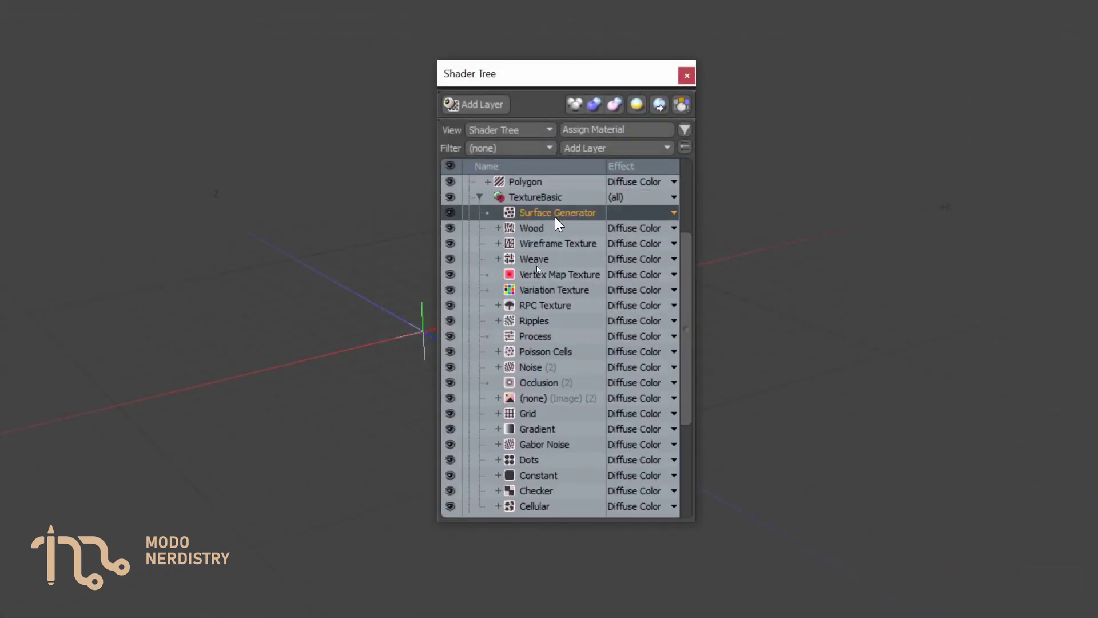
pyautogui.click(537, 379)
pyautogui.click(538, 398)
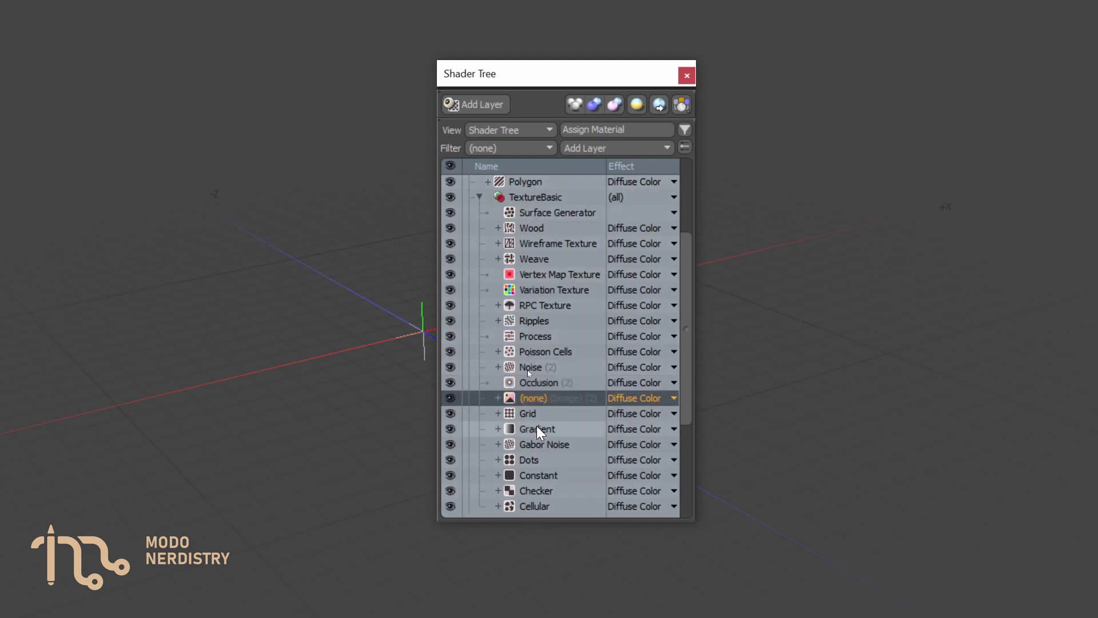
pyautogui.moveTo(687, 372); pyautogui.dragTo(560, 275)
pyautogui.click(481, 258)
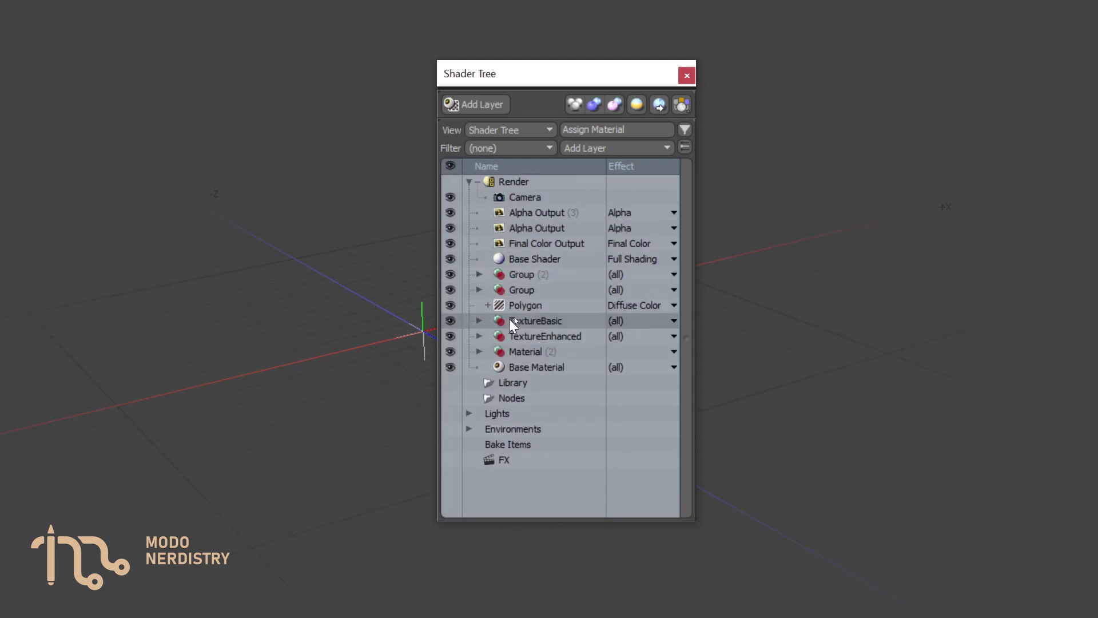
# - Expand TextureEnhanced, select all eleven of its layers, then collapse the folder
pyautogui.click(520, 335)
pyautogui.click(480, 336)
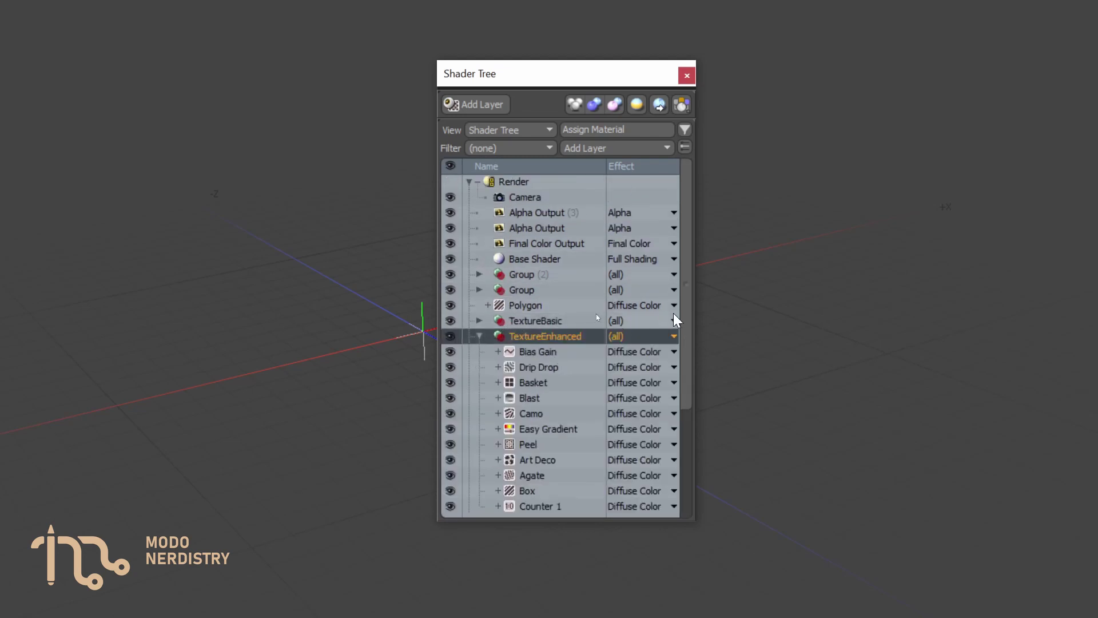
pyautogui.scroll(-3, 687, 406)
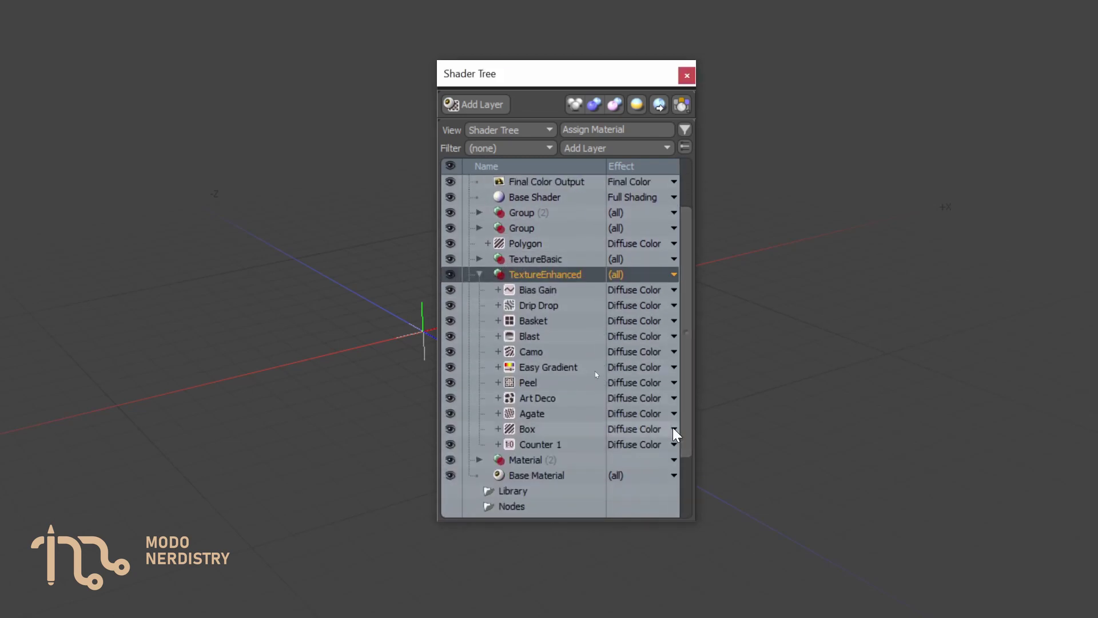
pyautogui.click(536, 443)
pyautogui.keyDown('shift'); pyautogui.click(540, 290); pyautogui.keyUp('shift')
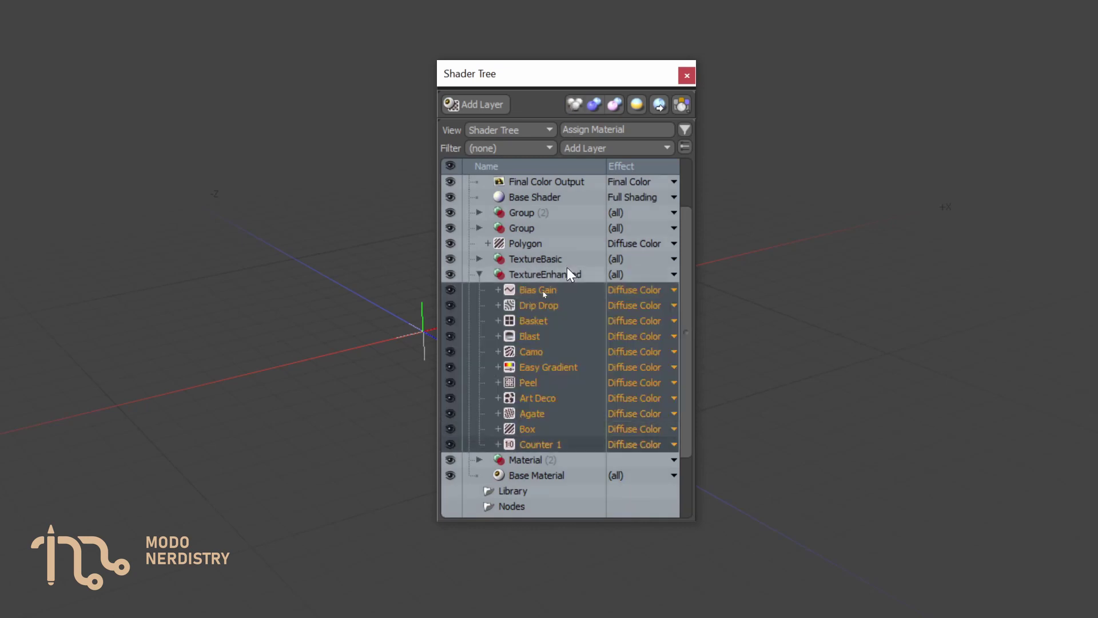
pyautogui.click(530, 274)
pyautogui.click(480, 274)
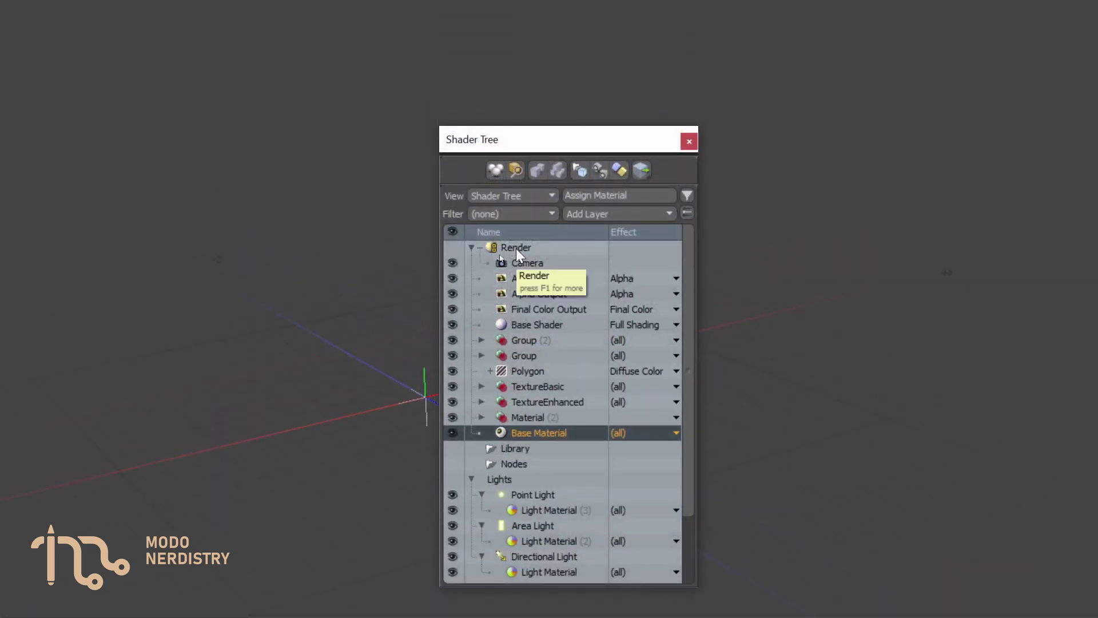
# - Move the Shader Tree window up-left and select the Render, Camera and Image items
pyautogui.moveTo(518, 139); pyautogui.dragTo(497, 92)
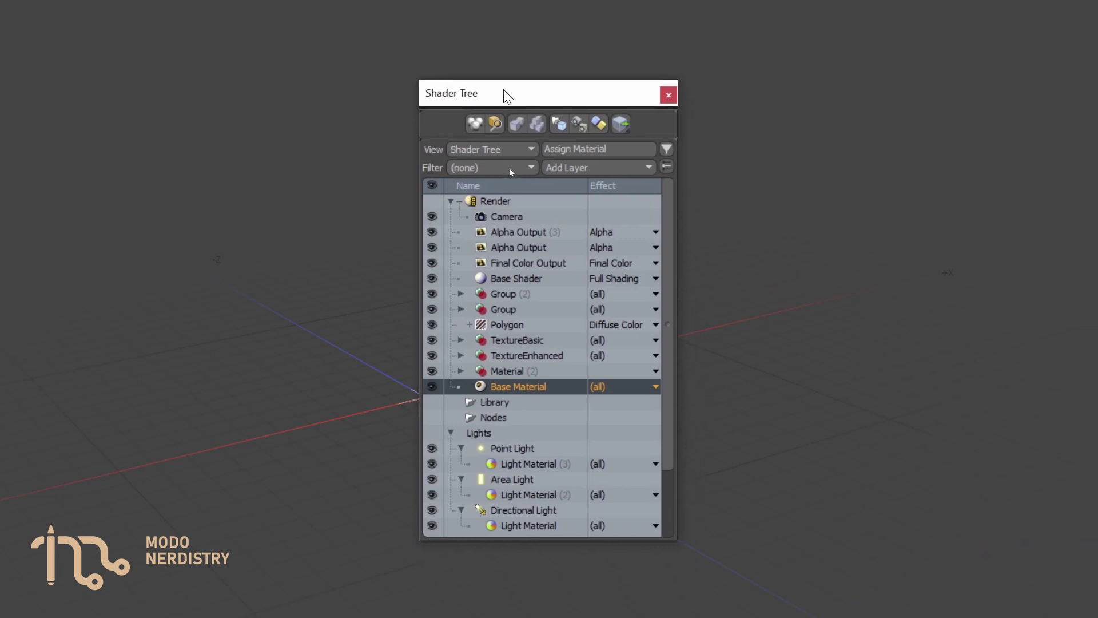
pyautogui.click(498, 201)
pyautogui.click(514, 216)
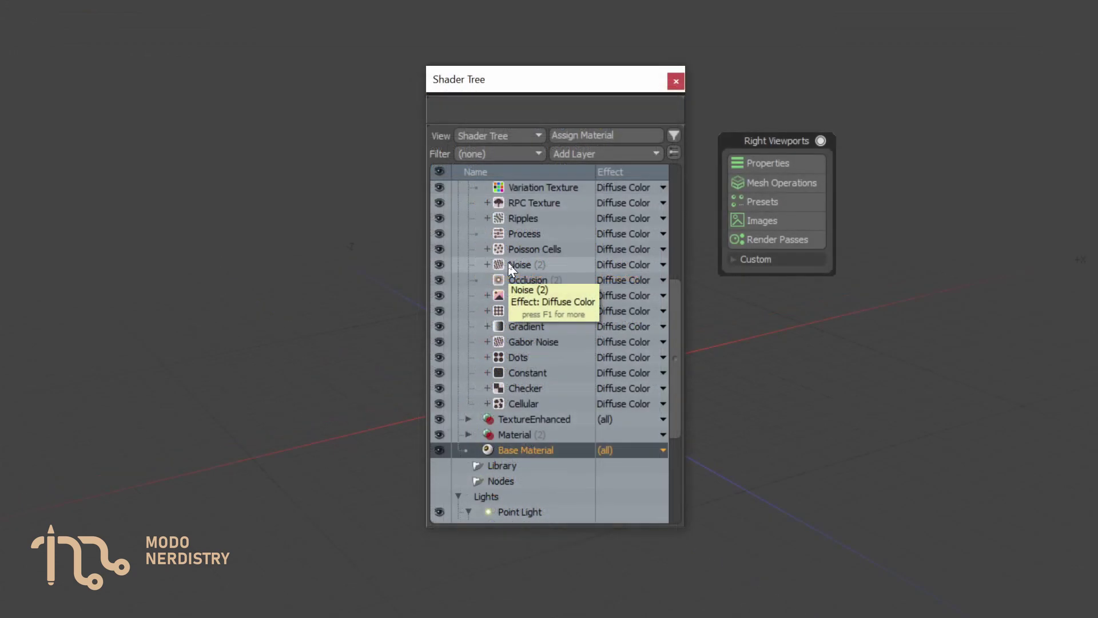
pyautogui.click(529, 295)
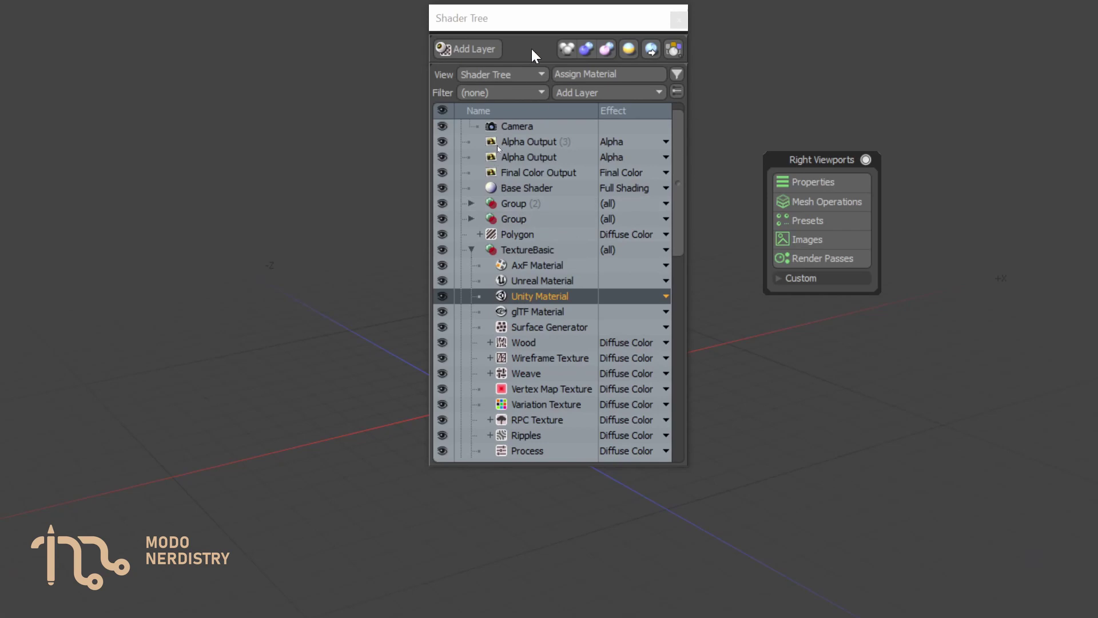
# - Select the Unreal, Unity and glTF material layers, then collapse the Render group
pyautogui.moveTo(545, 41); pyautogui.dragTo(541, 65)
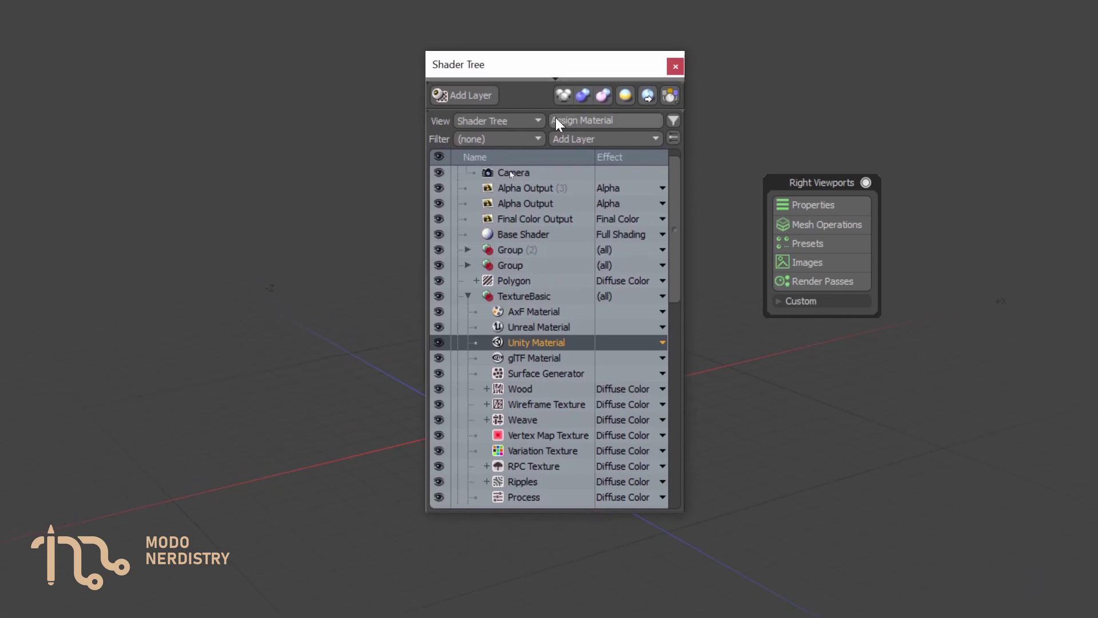
pyautogui.click(548, 311)
pyautogui.click(548, 324)
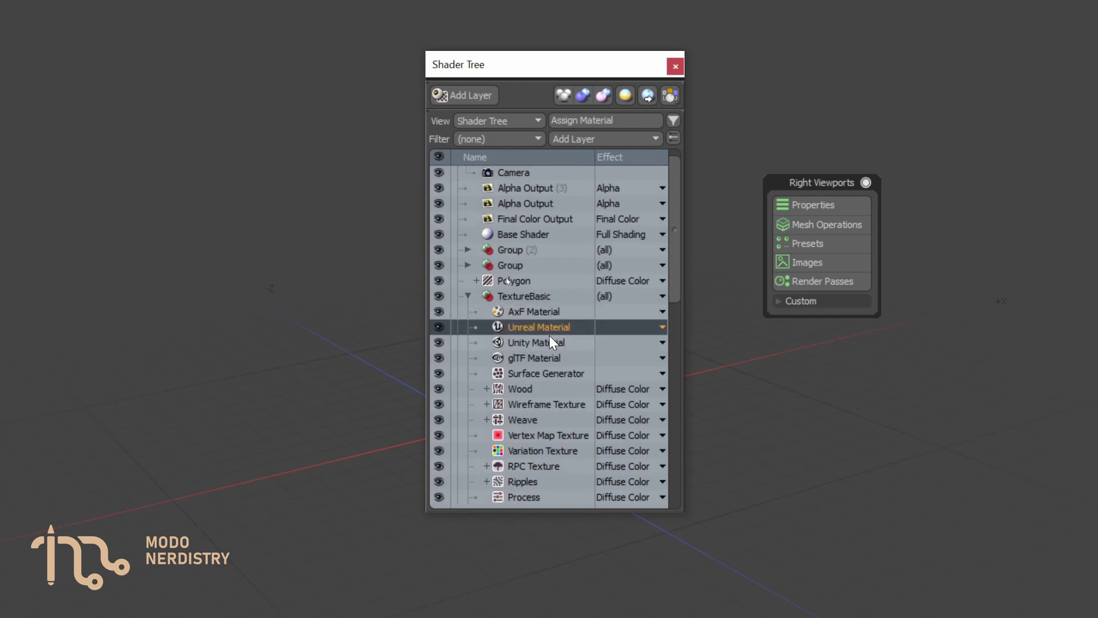
pyautogui.click(549, 338)
pyautogui.click(551, 355)
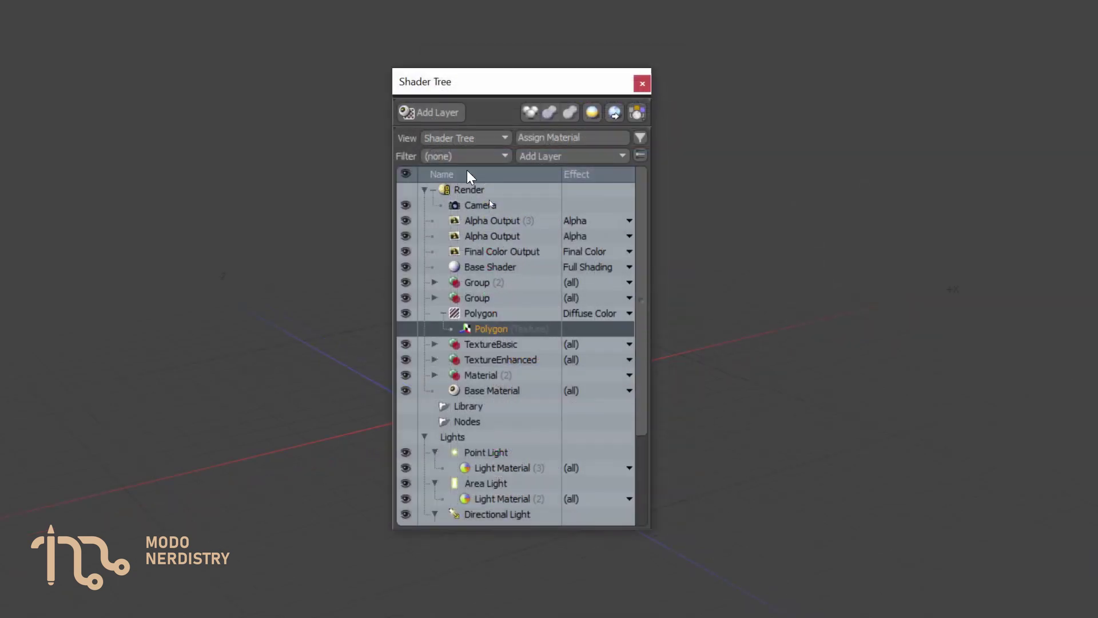
pyautogui.click(506, 162)
pyautogui.click(503, 174)
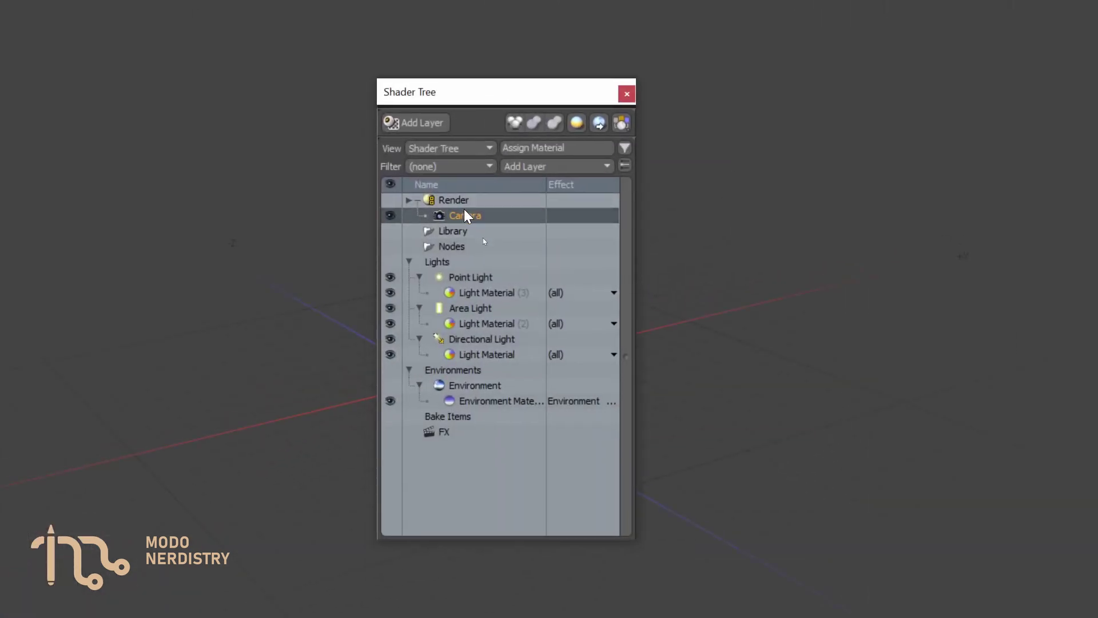
# - Select the Point Light, Directional Light, Area Light's Light Material and Environment Material rows
pyautogui.click(487, 277)
pyautogui.click(496, 339)
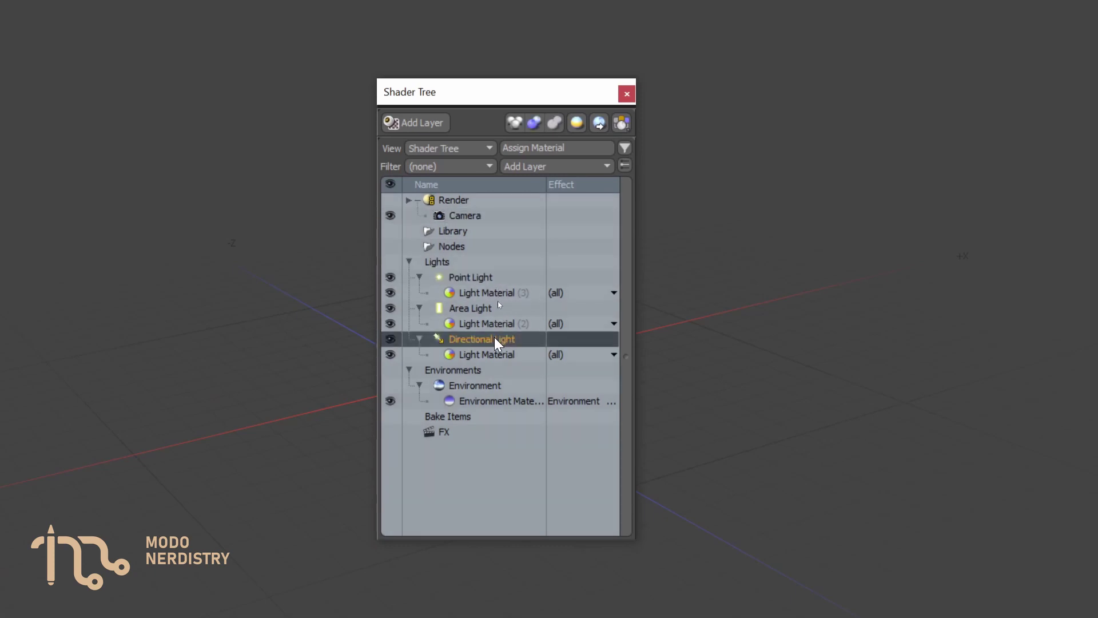
pyautogui.click(498, 324)
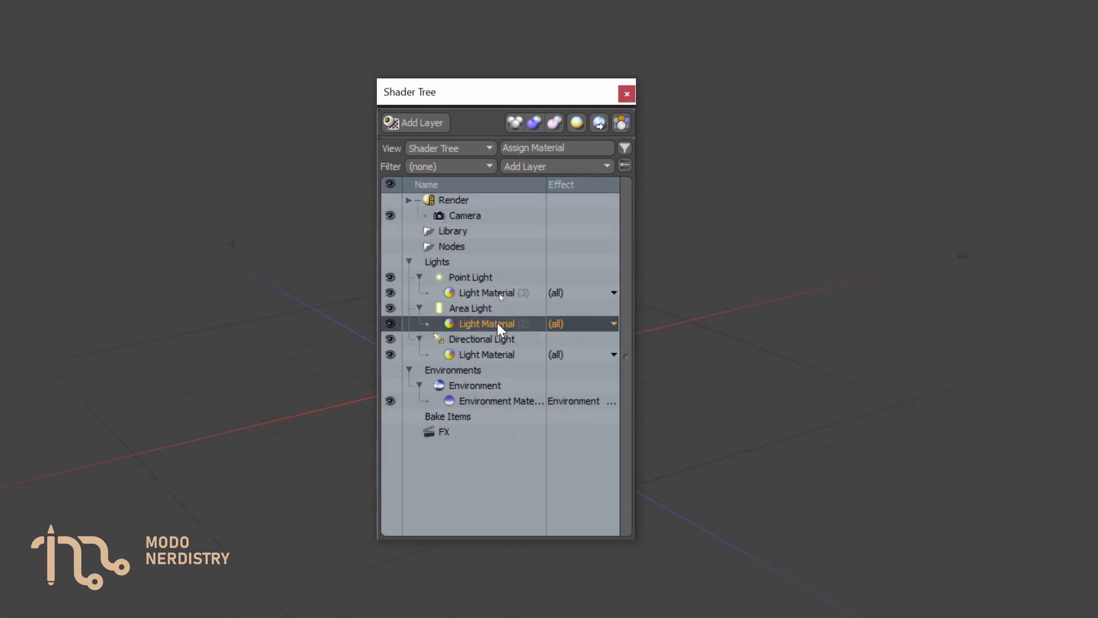
pyautogui.click(495, 399)
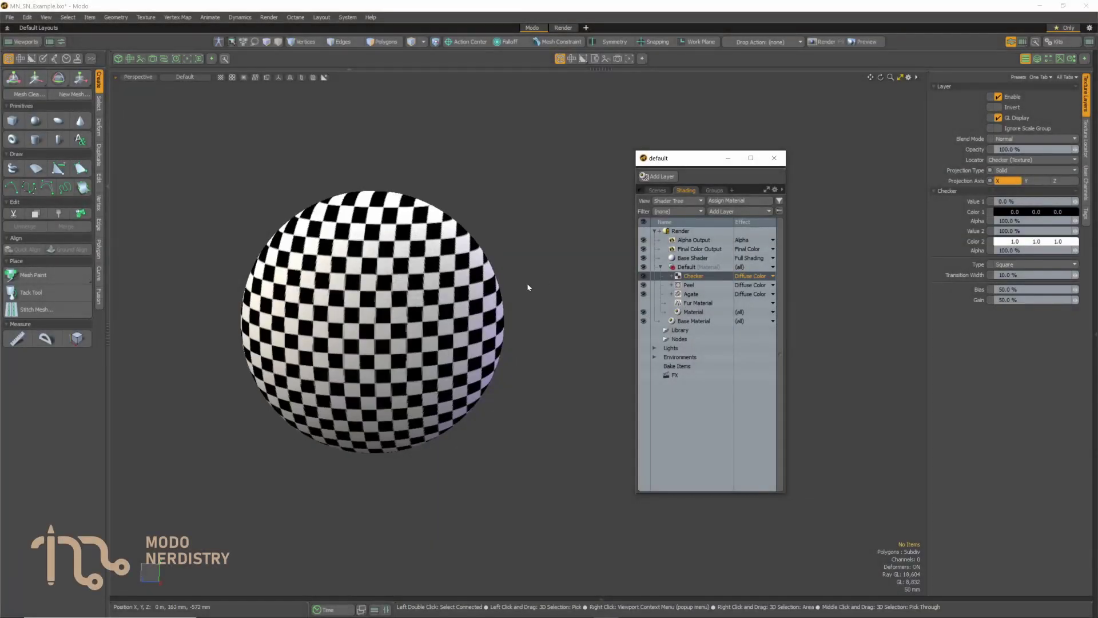
# - Add a Dots texture layer to the sphere from the Add Layer textures list
pyautogui.click(739, 211)
pyautogui.moveTo(735, 303)
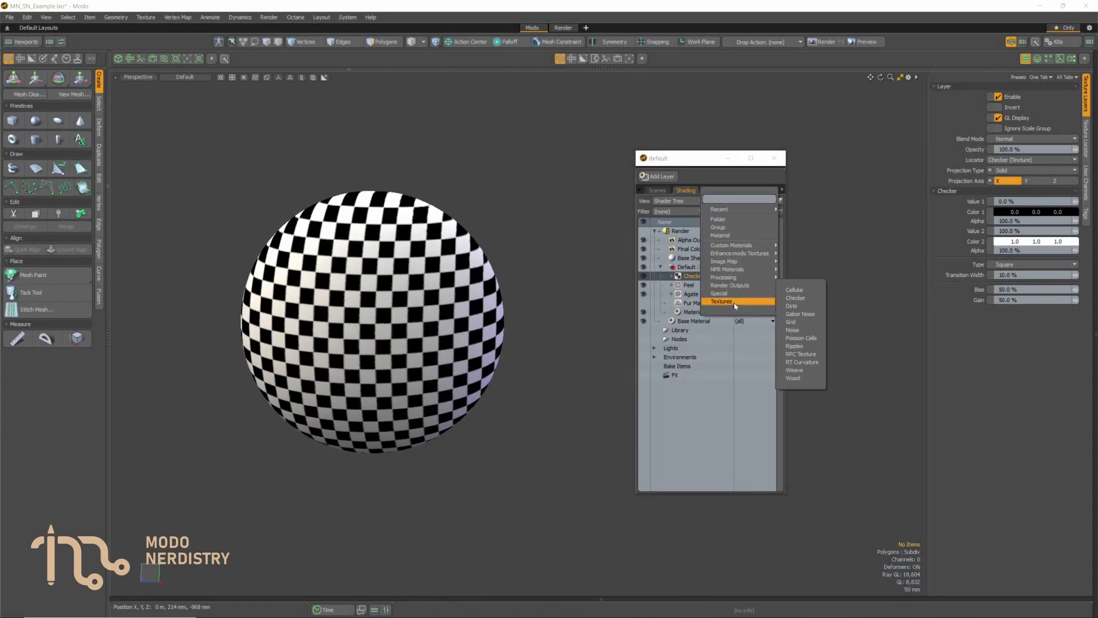
pyautogui.click(801, 306)
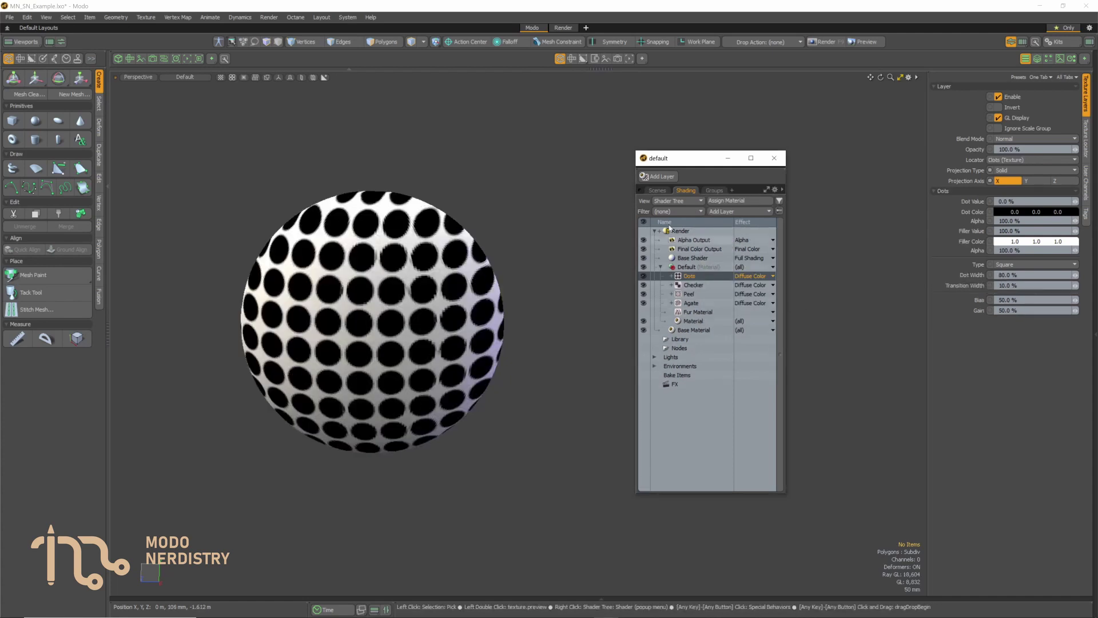
# - Apply Art Deco plus the Agate, Cruddy, Etched, Dented and Flow Bozo noise presets
pyautogui.click(729, 201)
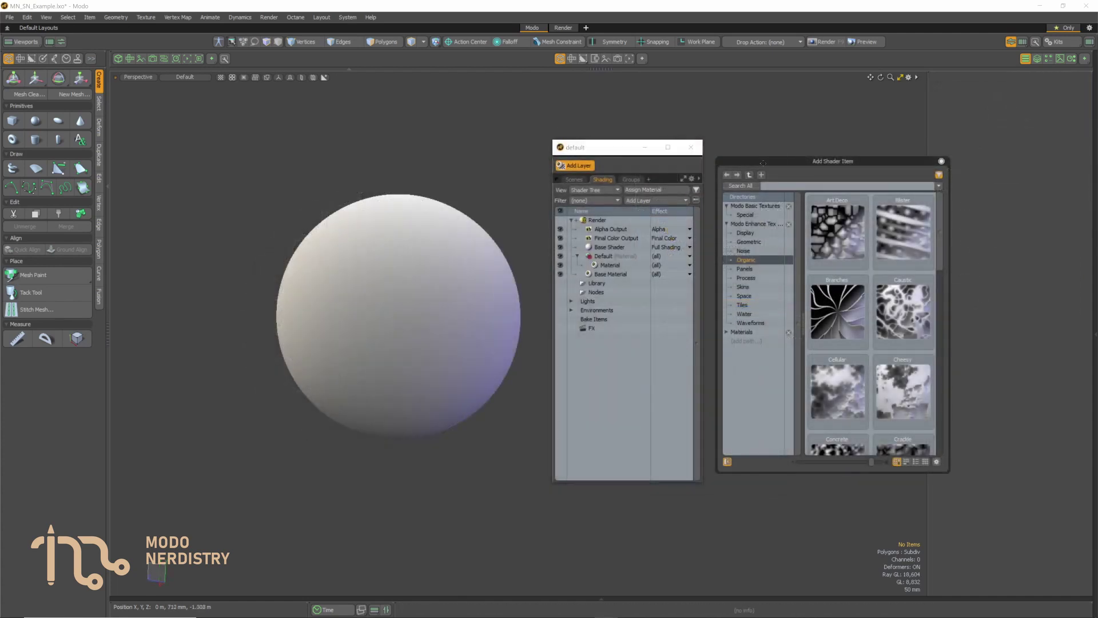
pyautogui.moveTo(808, 160); pyautogui.dragTo(794, 151)
pyautogui.doubleClick(824, 221)
pyautogui.click(730, 240)
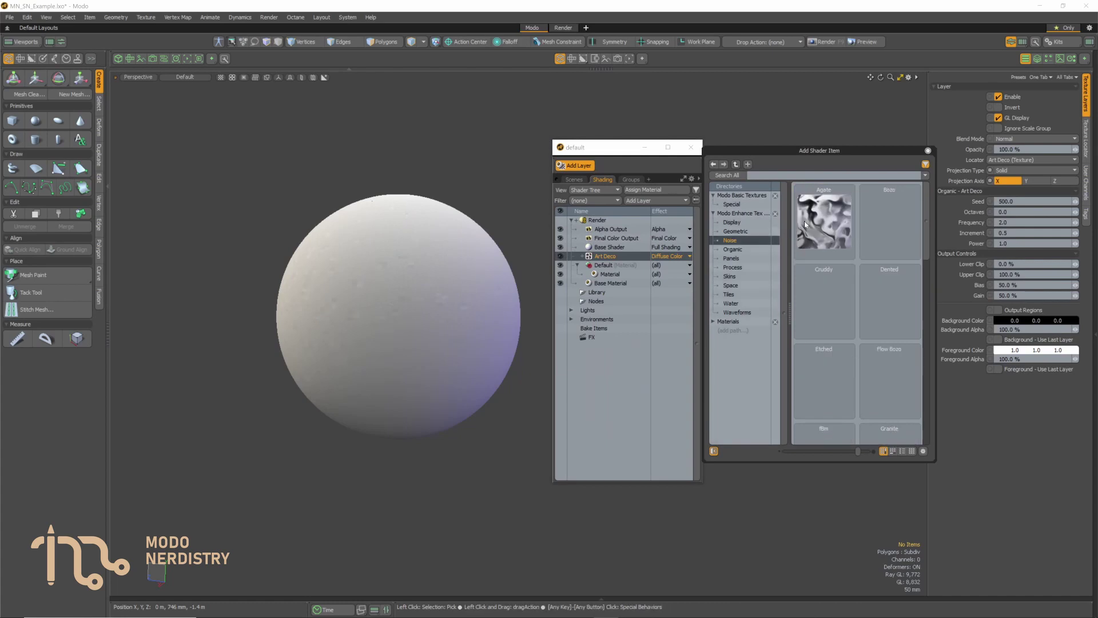
pyautogui.doubleClick(832, 218)
pyautogui.doubleClick(830, 312)
pyautogui.doubleClick(826, 381)
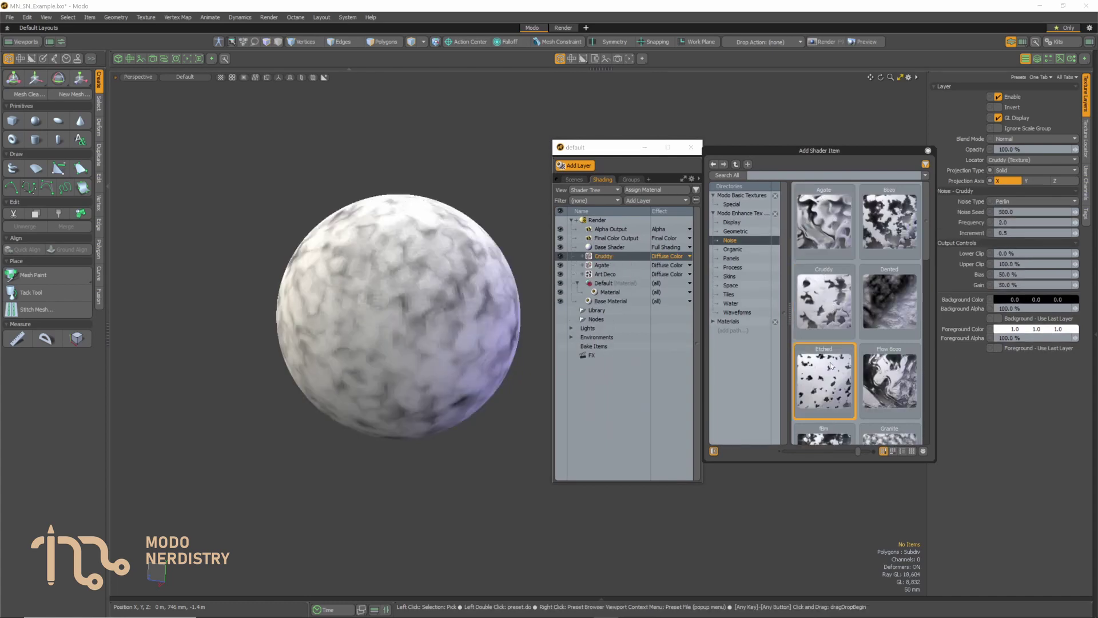
pyautogui.doubleClick(880, 311)
pyautogui.doubleClick(889, 380)
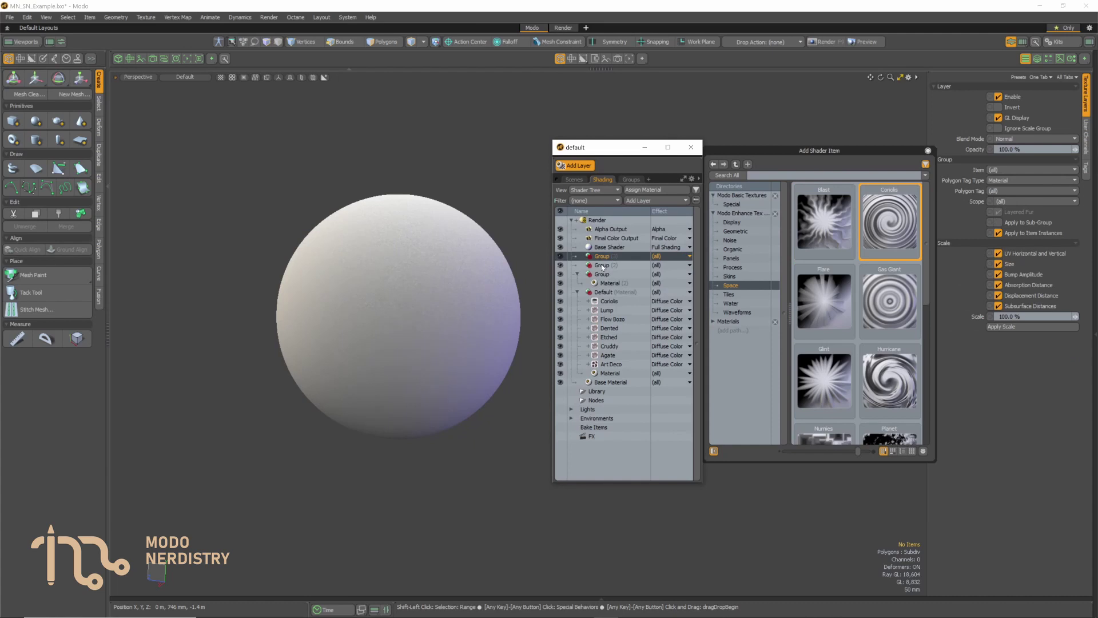
# - Select both Group layers and add a Material and a Shader into each
pyautogui.keyDown('shift'); pyautogui.click(602, 266); pyautogui.keyUp('shift')
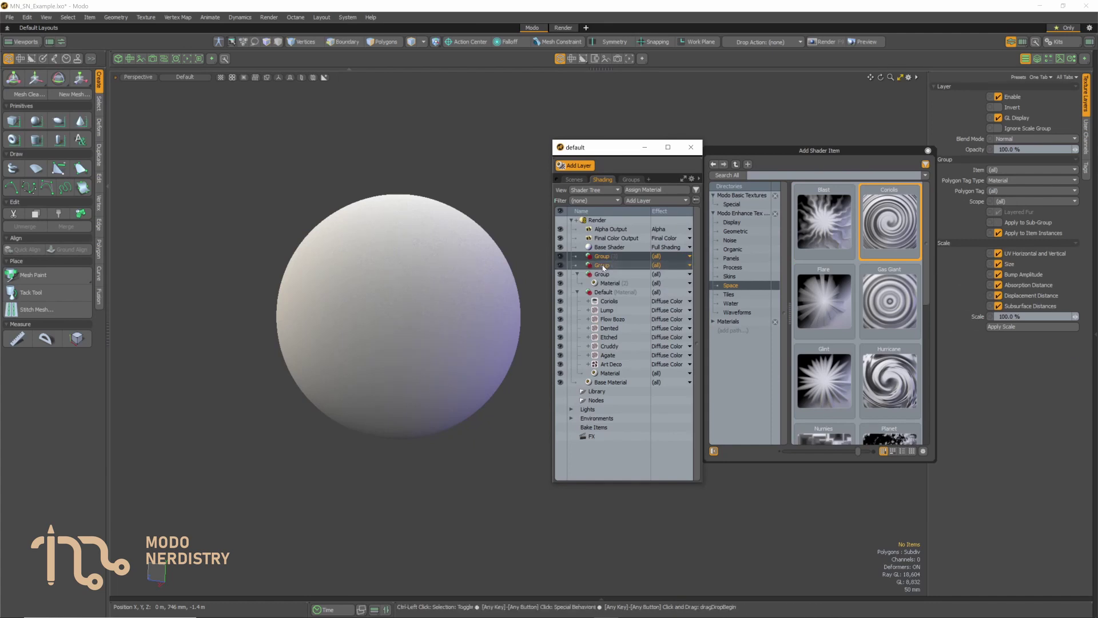
pyautogui.click(725, 323)
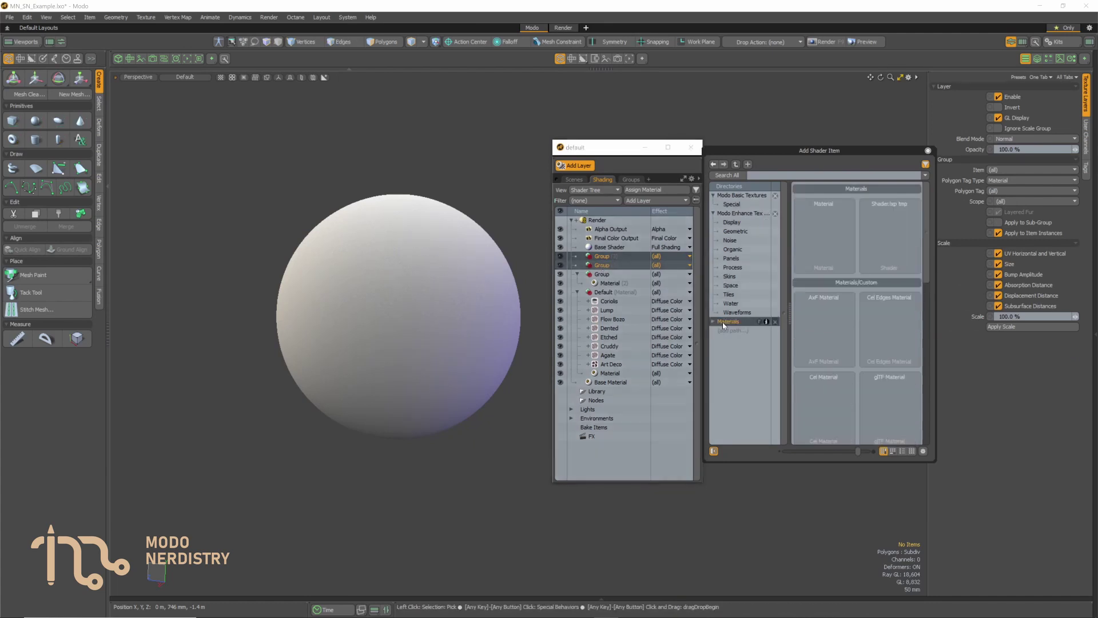
pyautogui.doubleClick(818, 239)
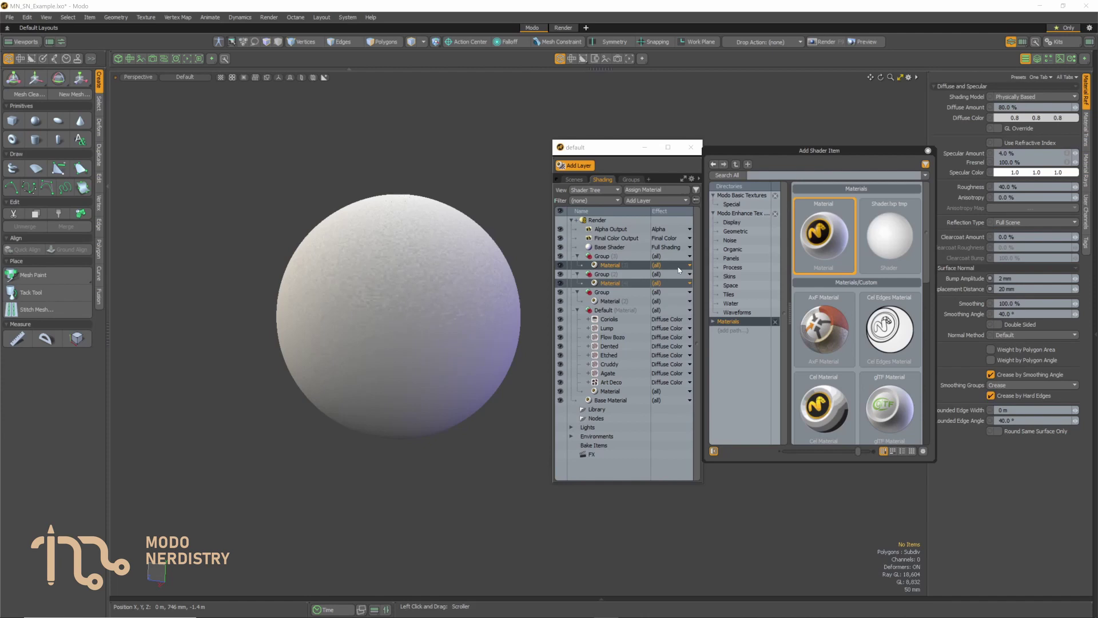
pyautogui.doubleClick(902, 226)
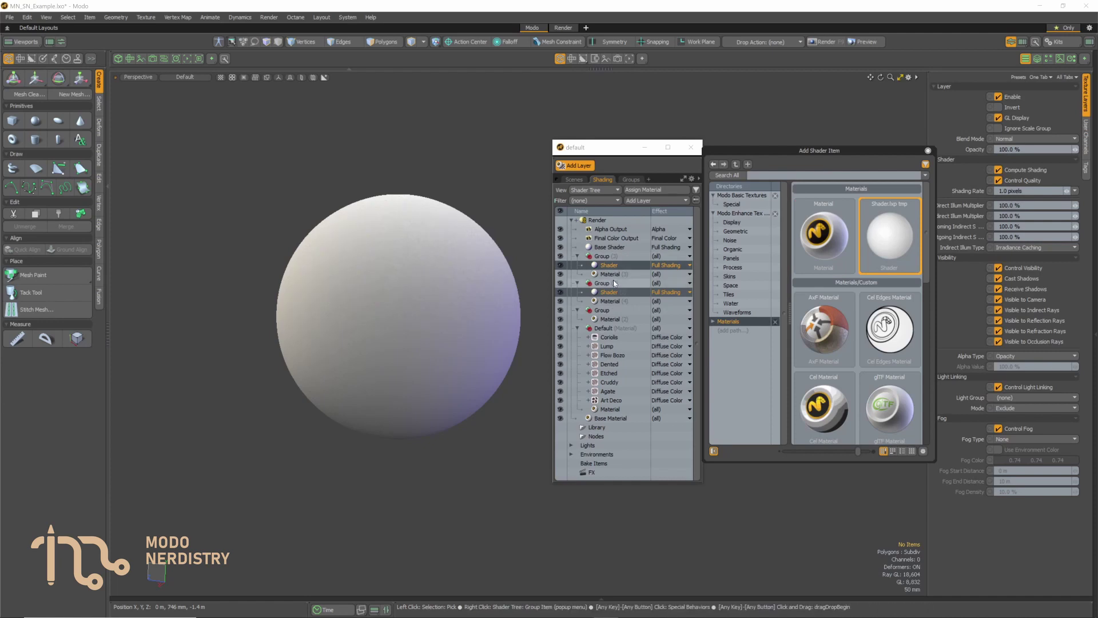
# - Add the Organic presets Art Deco, Cellular, Caustic and Cheesy to both groups
pyautogui.click(732, 248)
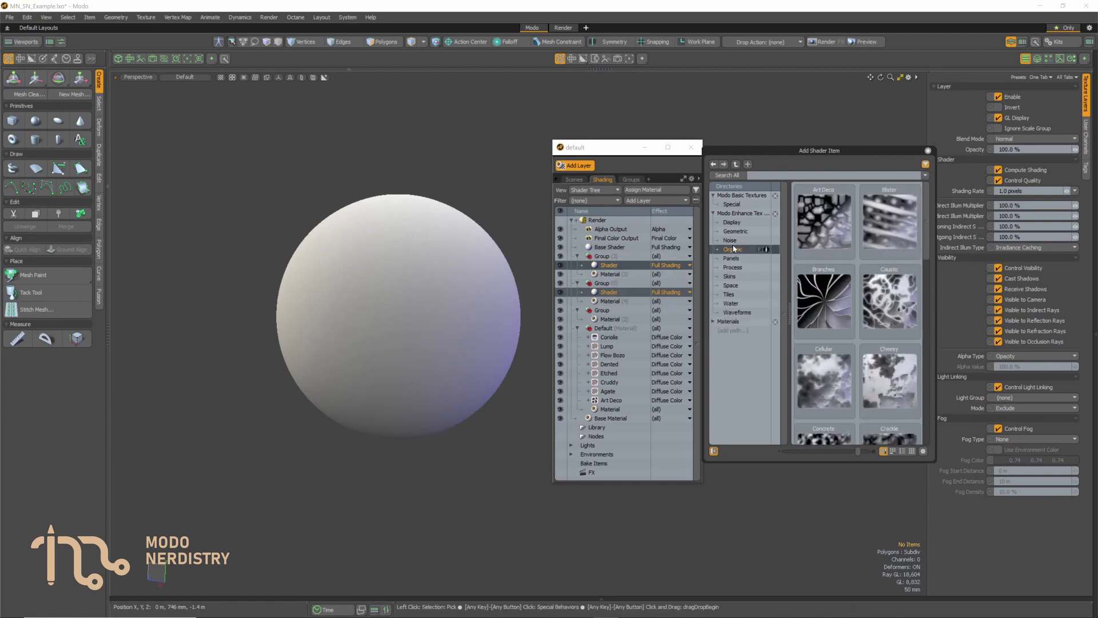
pyautogui.doubleClick(823, 220)
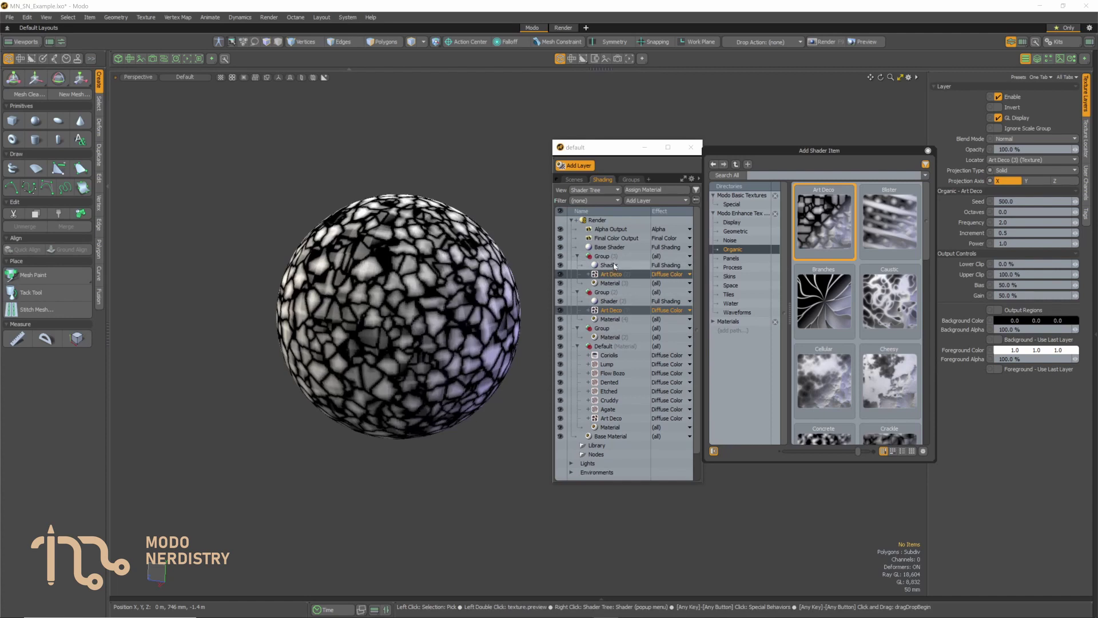
pyautogui.doubleClick(827, 383)
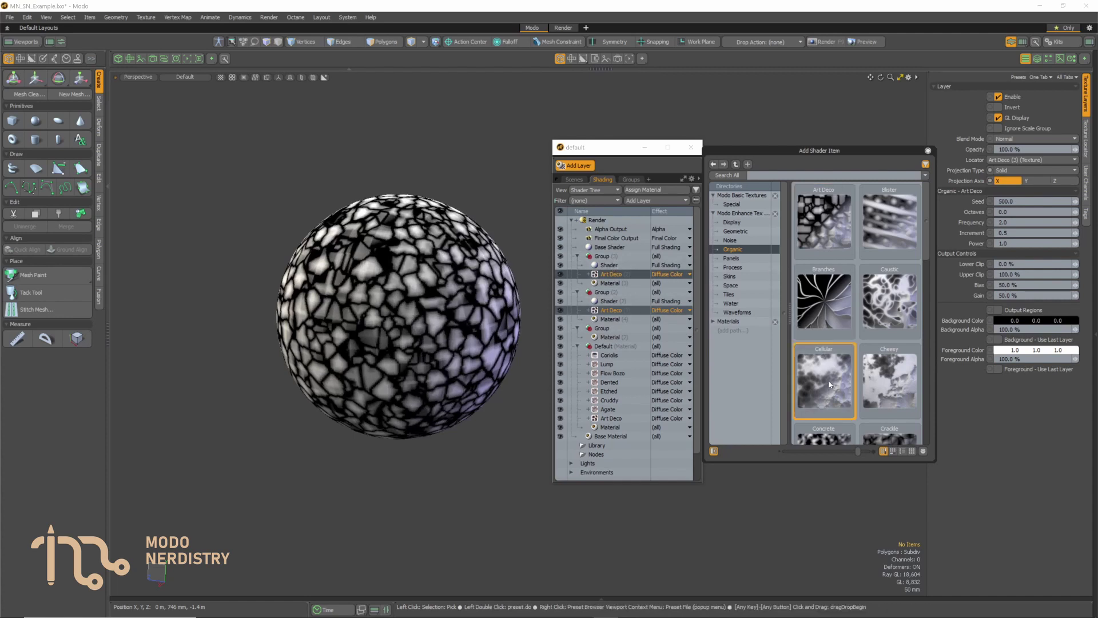
pyautogui.doubleClick(900, 309)
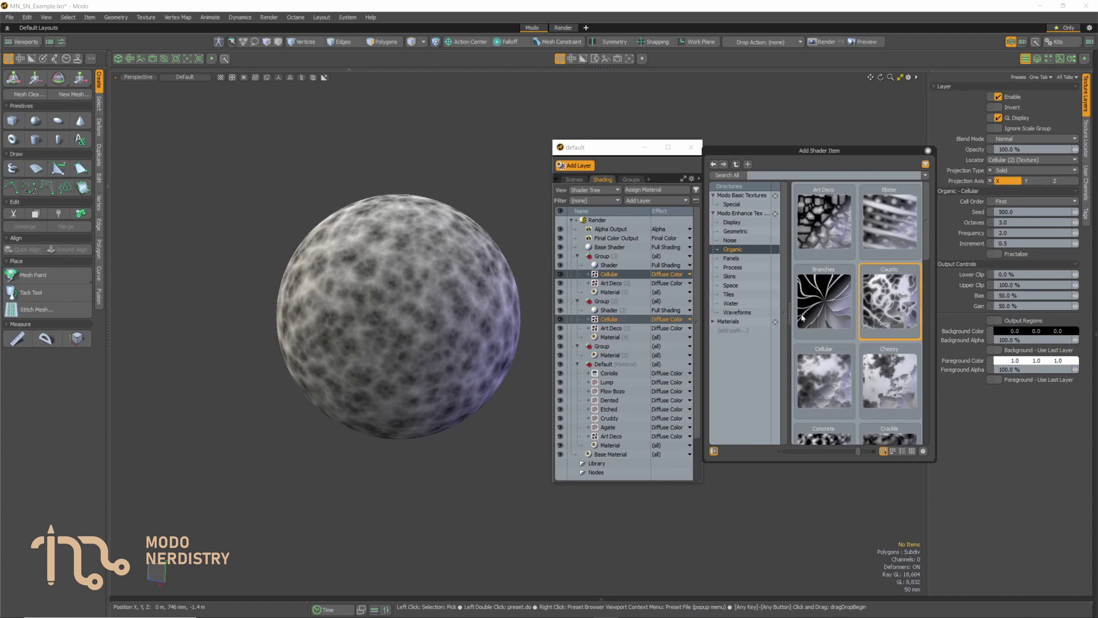
pyautogui.doubleClick(889, 380)
# - Add the Skins presets Dino Skin, Camo, Disease and Frog Skin to both groups
pyautogui.click(732, 276)
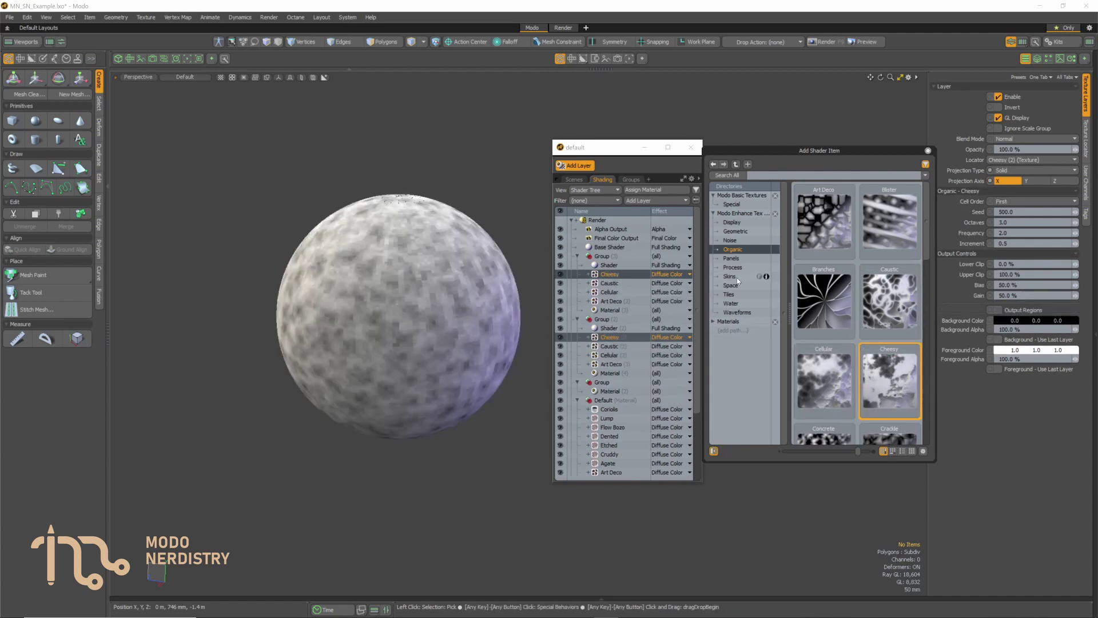
pyautogui.doubleClick(807, 281)
pyautogui.doubleClick(825, 227)
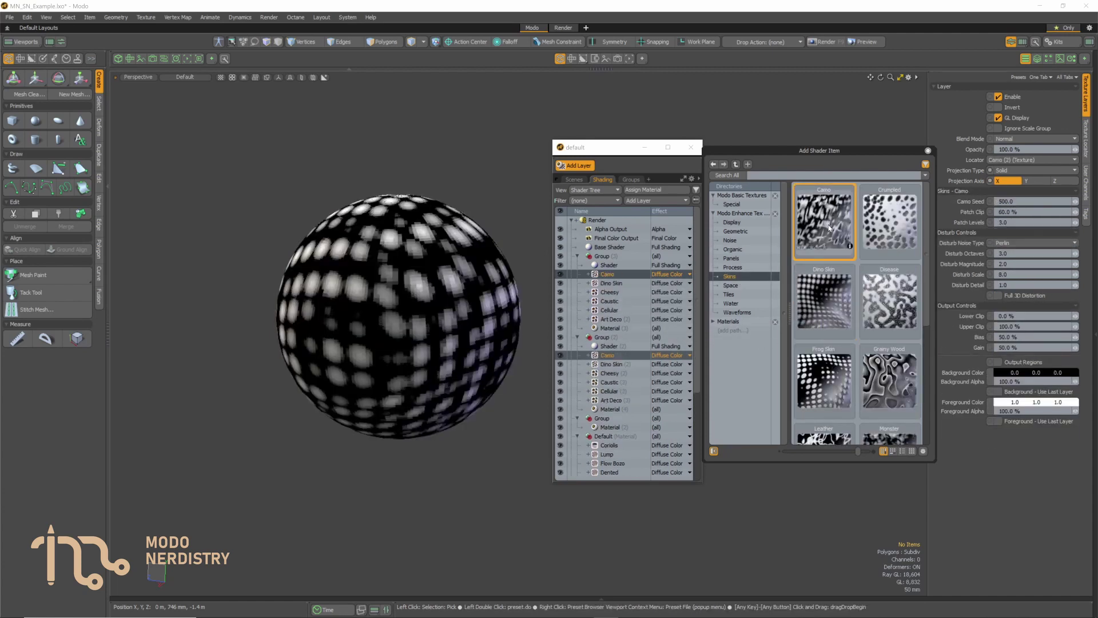
pyautogui.doubleClick(882, 304)
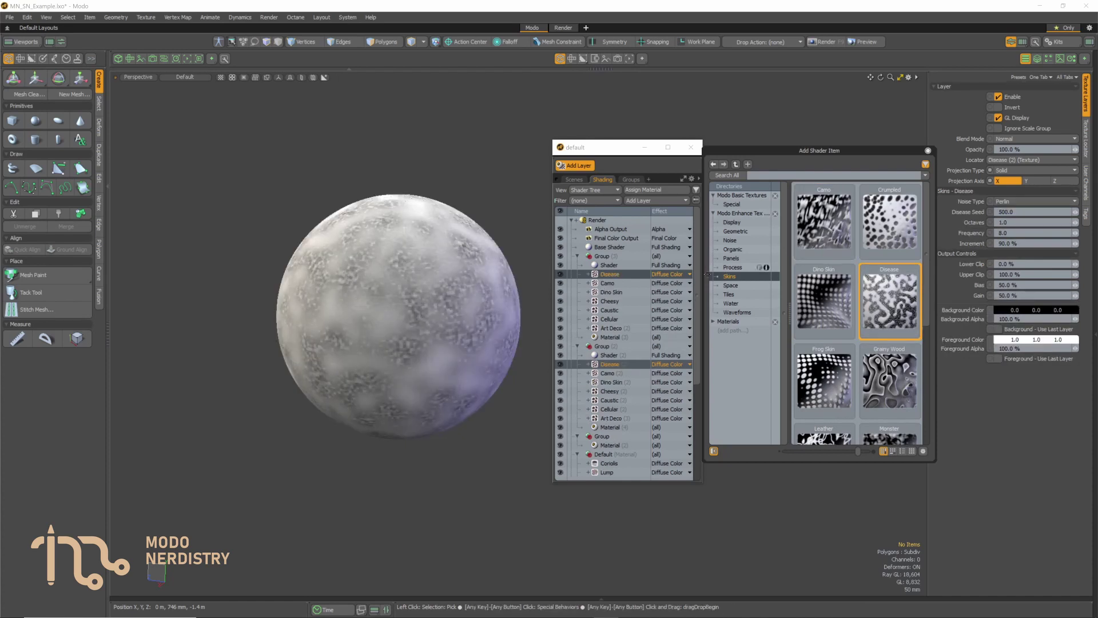
pyautogui.click(819, 386)
pyautogui.doubleClick(819, 386)
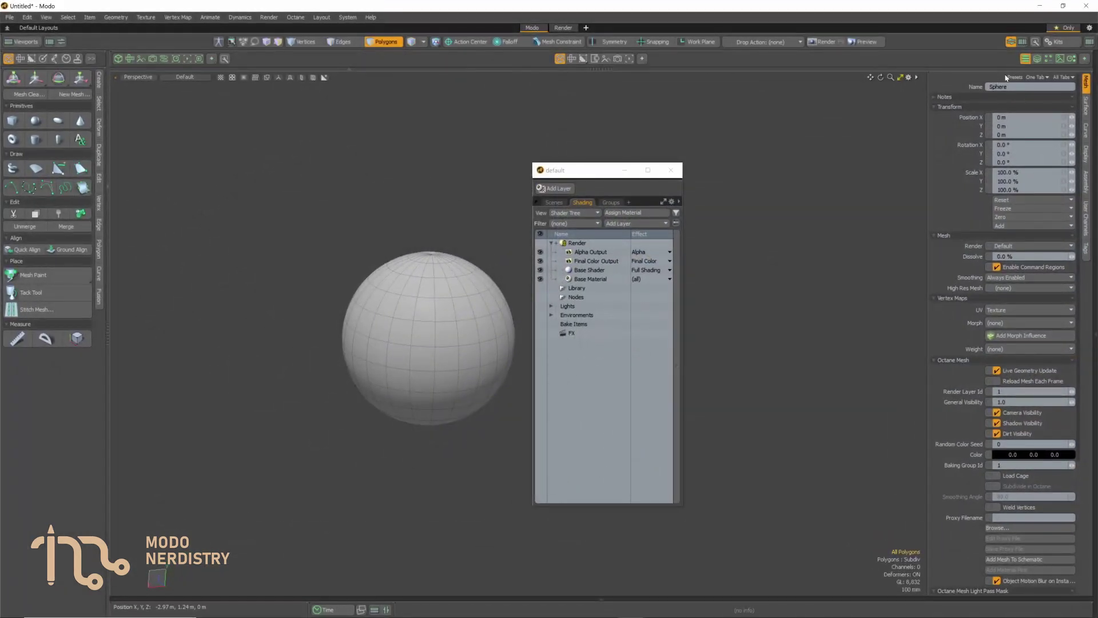
# - With Base Shader selected, add a new Material and Shader layer via the quick-add menu
pyautogui.click(592, 264)
pyautogui.click(591, 274)
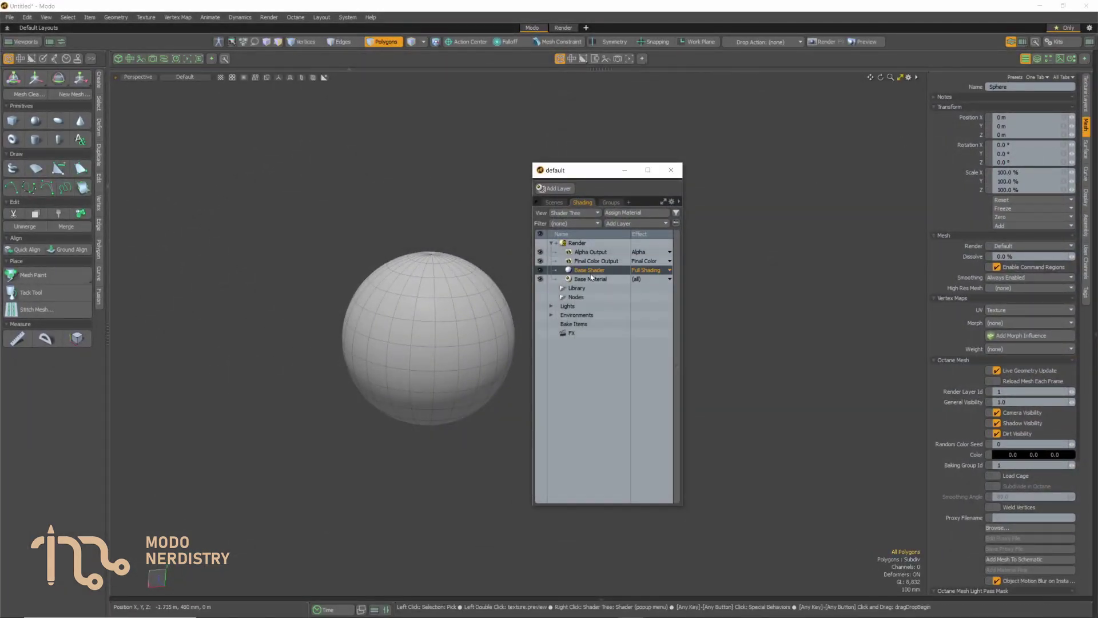
pyautogui.hotkey('ctrl', 'space')
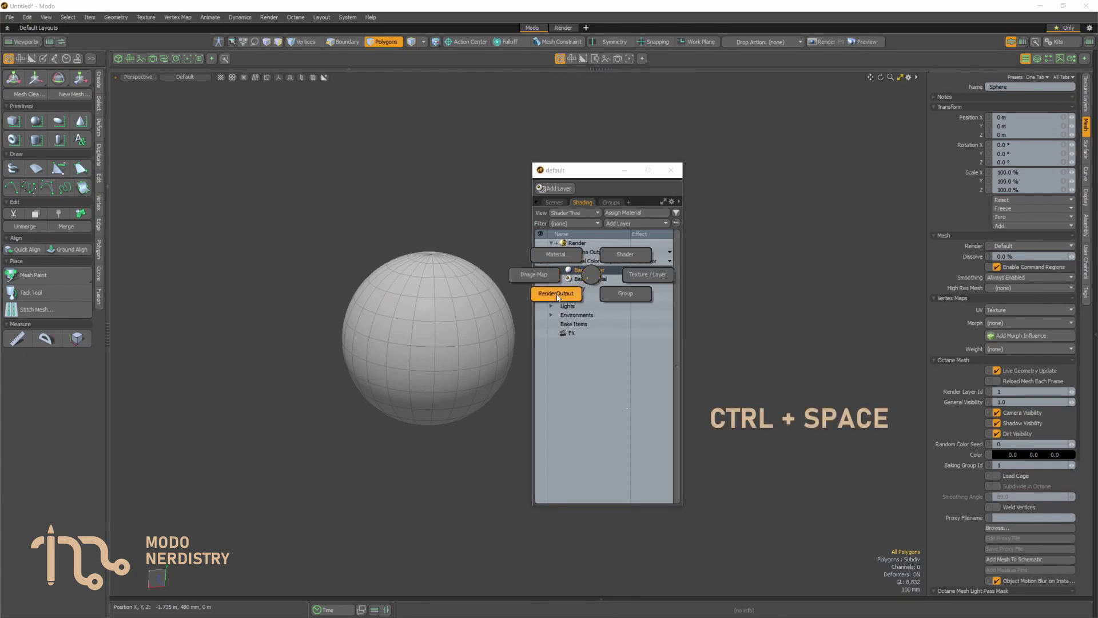
pyautogui.click(564, 252)
pyautogui.hotkey('ctrl', 'space')
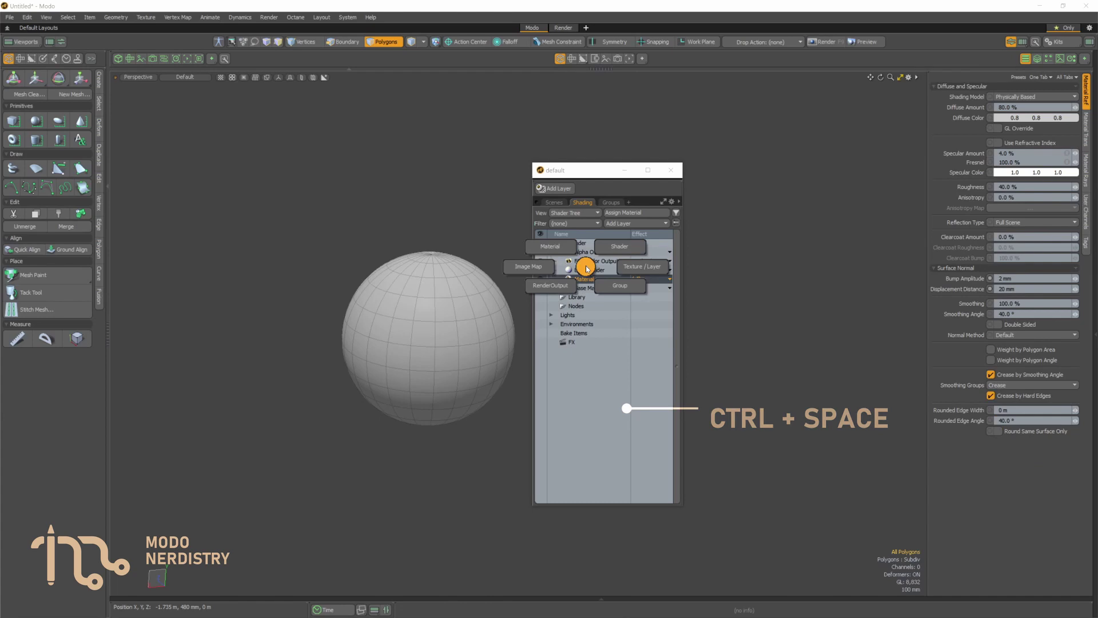
pyautogui.click(618, 246)
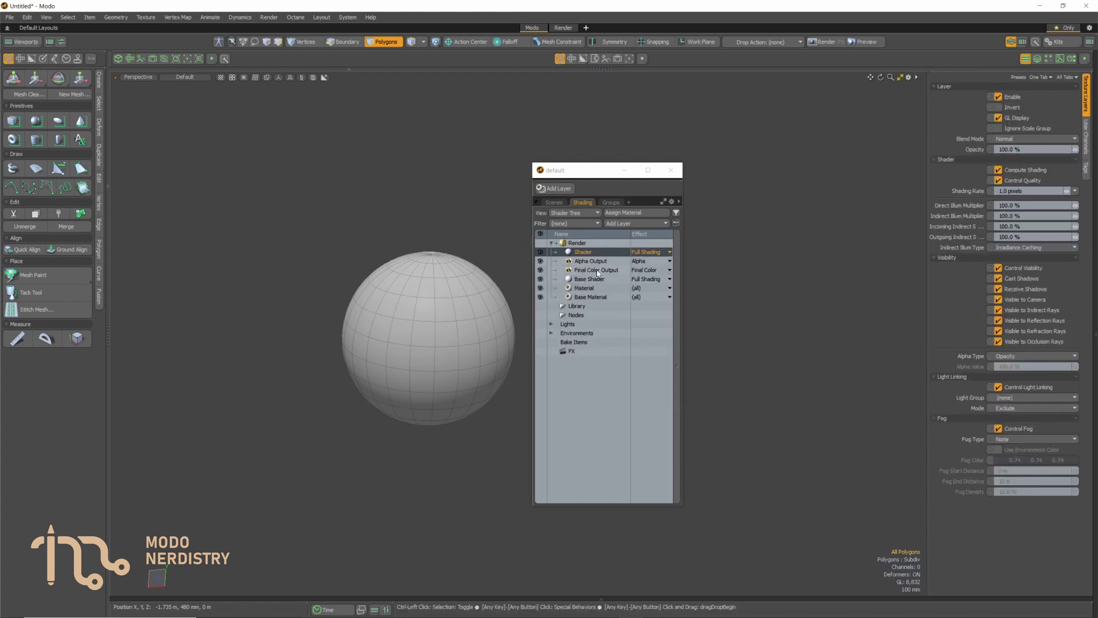
# - Add groups, including one nested inside another, and move Group (2) to top level
pyautogui.hotkey('ctrl', 'space')
pyautogui.click(610, 291)
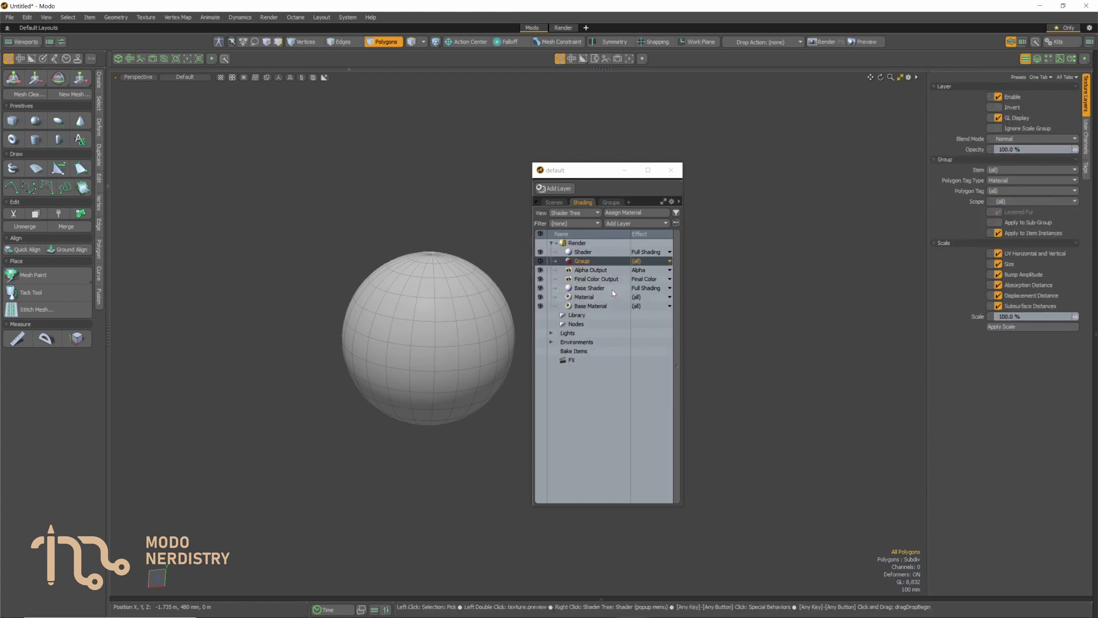
pyautogui.hotkey('ctrl', 'space')
pyautogui.click(620, 305)
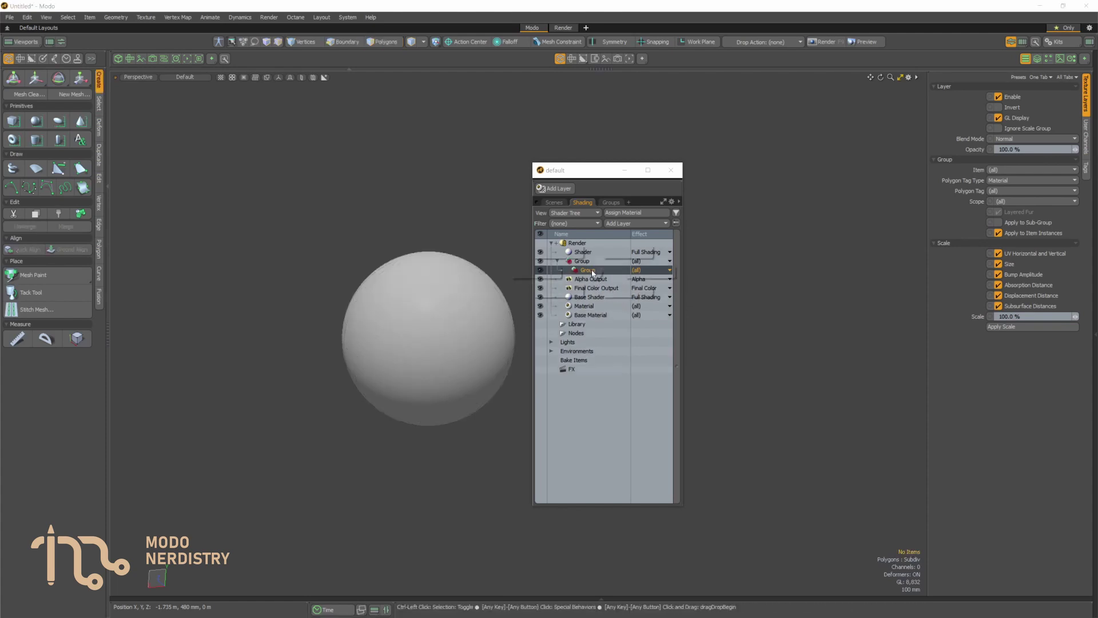
pyautogui.hotkey('ctrl', 'space')
pyautogui.click(627, 291)
pyautogui.moveTo(584, 272); pyautogui.dragTo(585, 260)
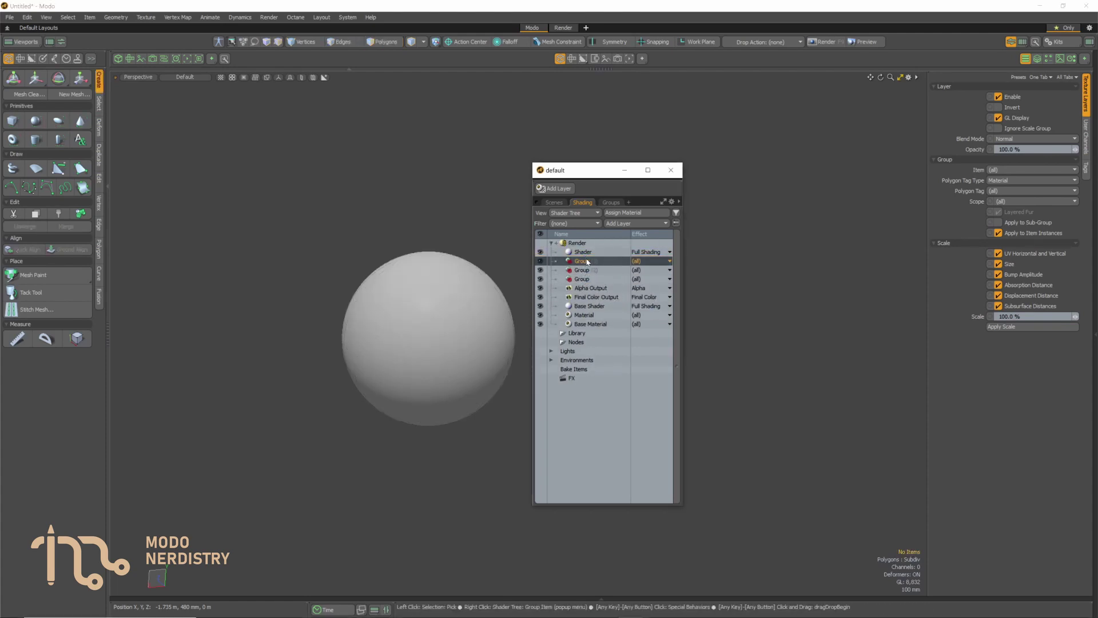
# - Add the Camo texture preset into the group through the quick-add Texture/Layer browser
pyautogui.hotkey('ctrl', 'space')
pyautogui.click(650, 278)
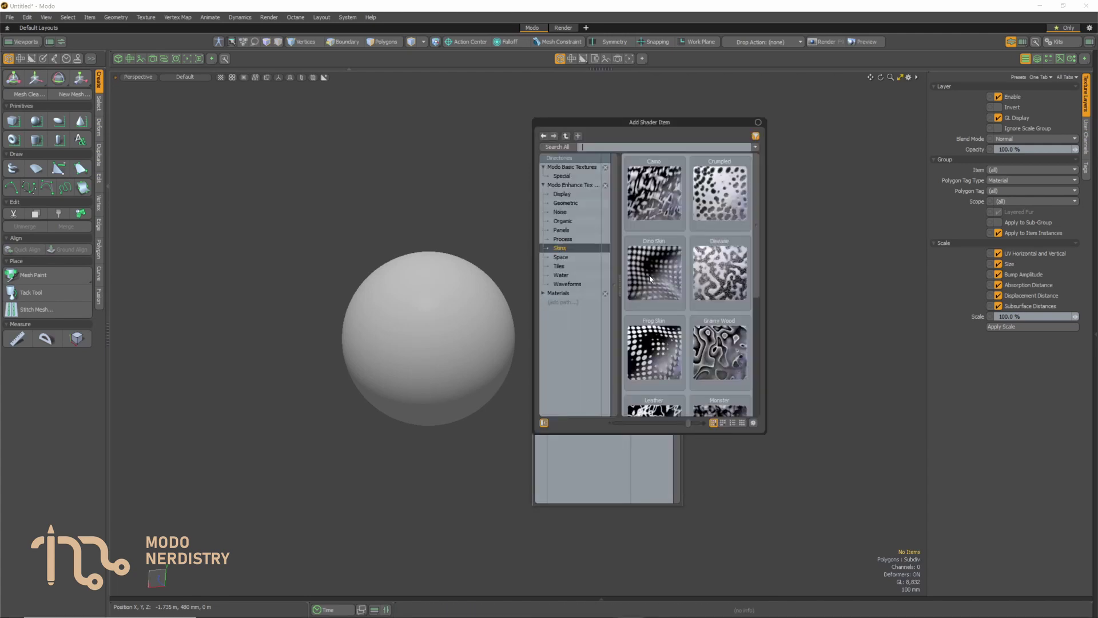
pyautogui.doubleClick(661, 197)
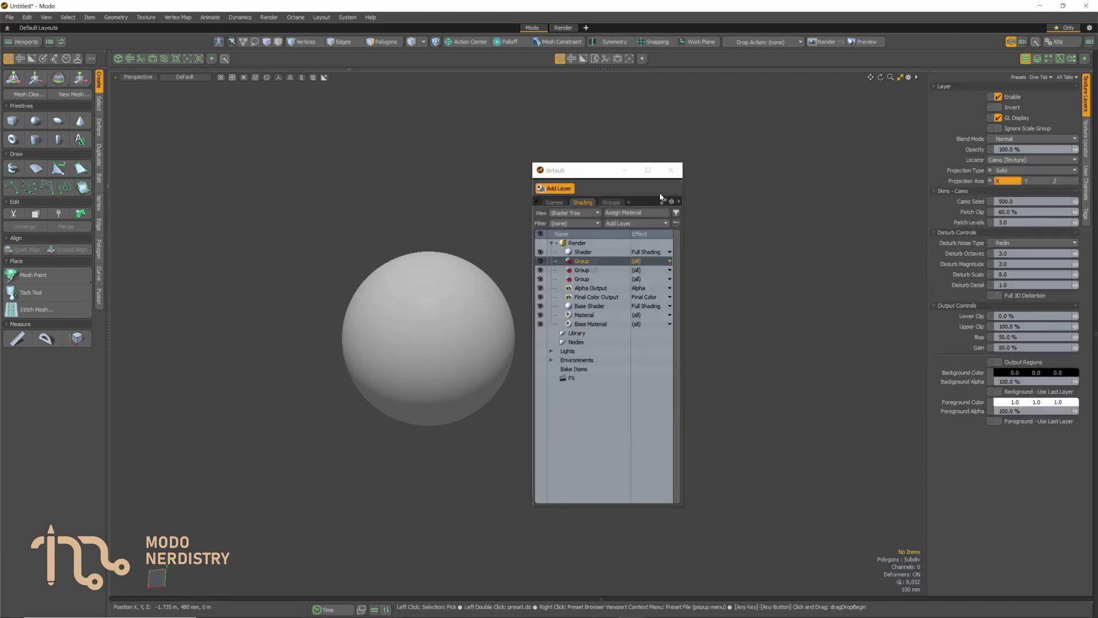
# - Select both Groups and add a Material and a Shader to each
pyautogui.click(580, 281)
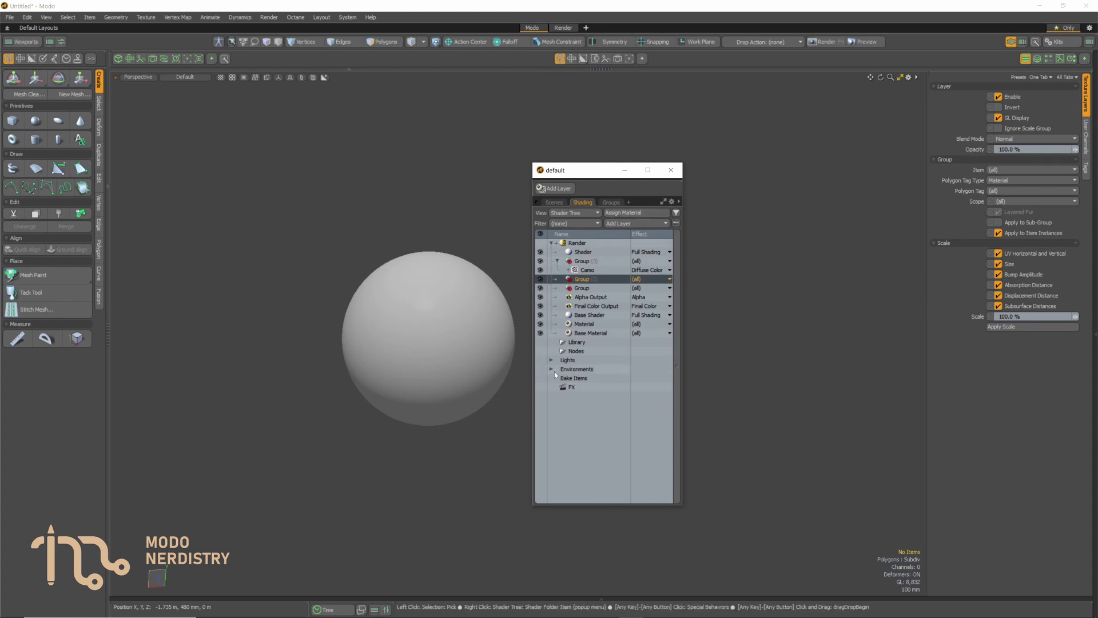
pyautogui.keyDown('ctrl'); pyautogui.click(585, 288); pyautogui.keyUp('ctrl')
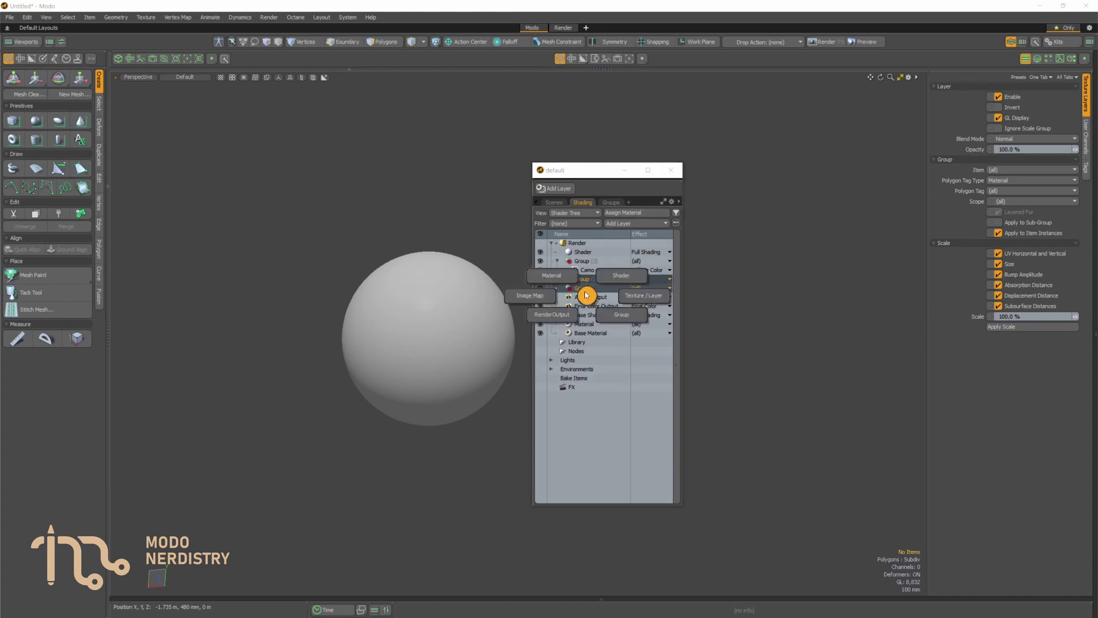
pyautogui.rightClick(582, 290)
pyautogui.click(547, 270)
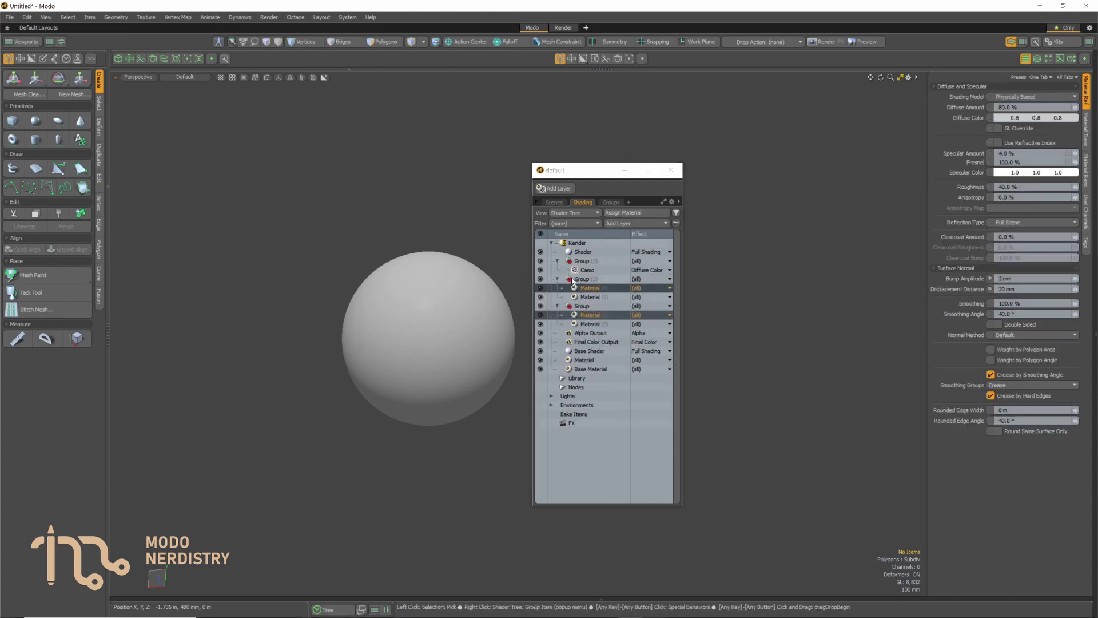
pyautogui.rightClick(582, 290)
pyautogui.click(610, 273)
# - Add a nested group plus Alpha and Depth render outputs to both groups
pyautogui.rightClick(616, 294)
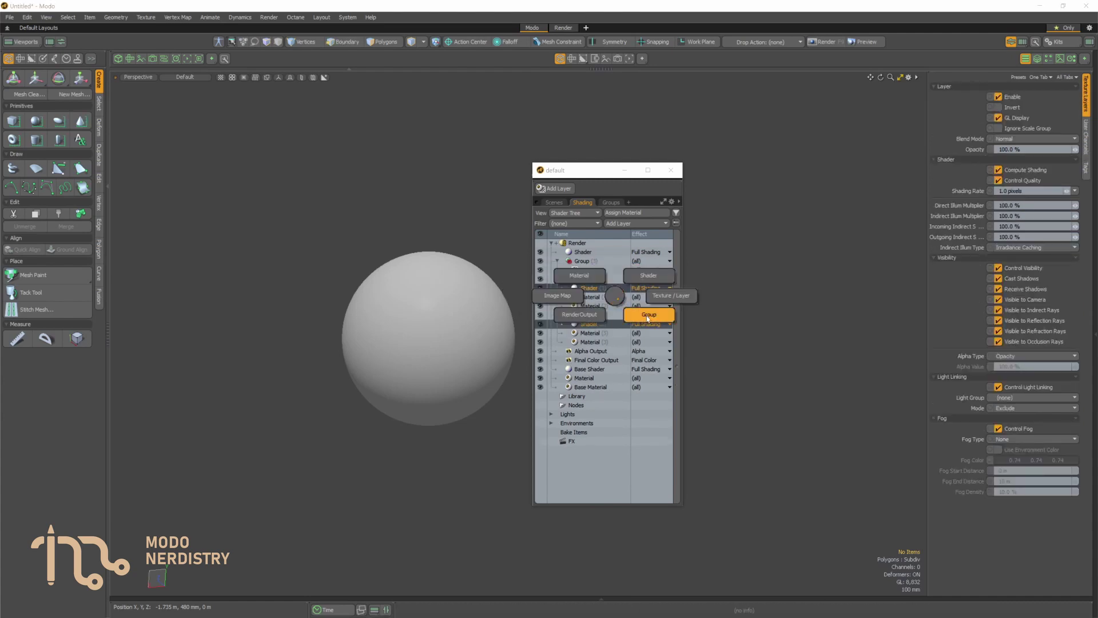
pyautogui.click(646, 316)
pyautogui.rightClick(635, 319)
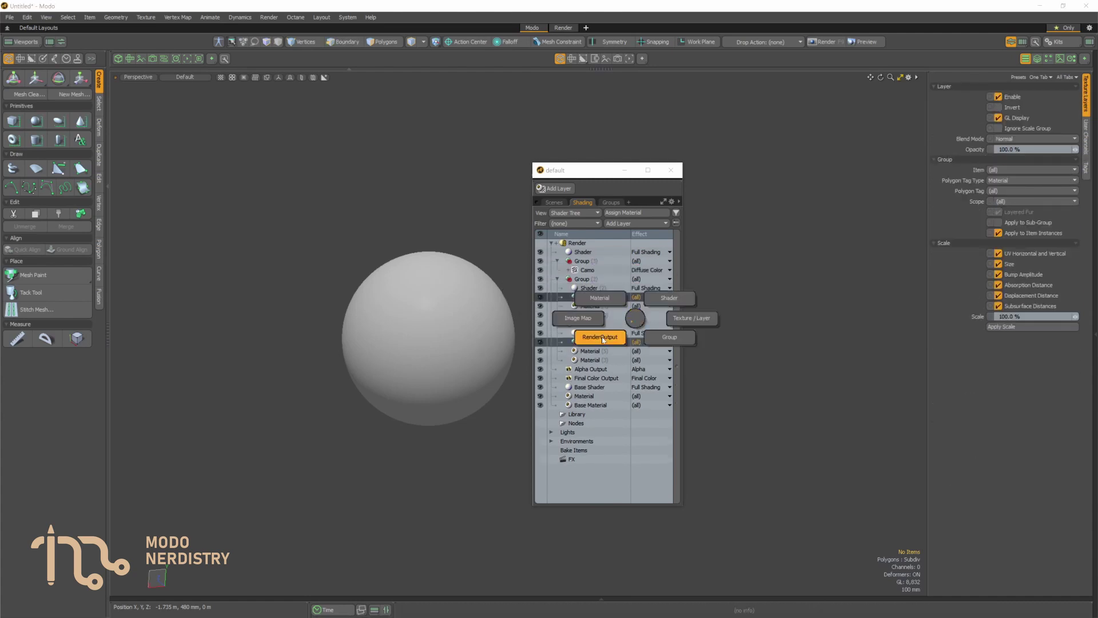
pyautogui.click(602, 338)
pyautogui.rightClick(628, 323)
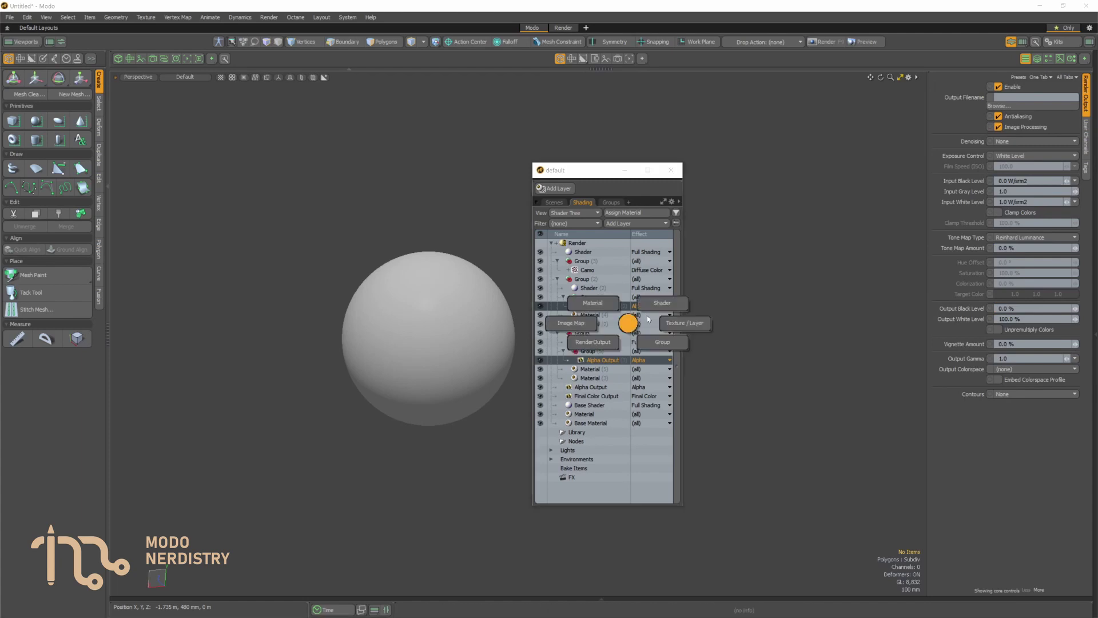
pyautogui.click(593, 341)
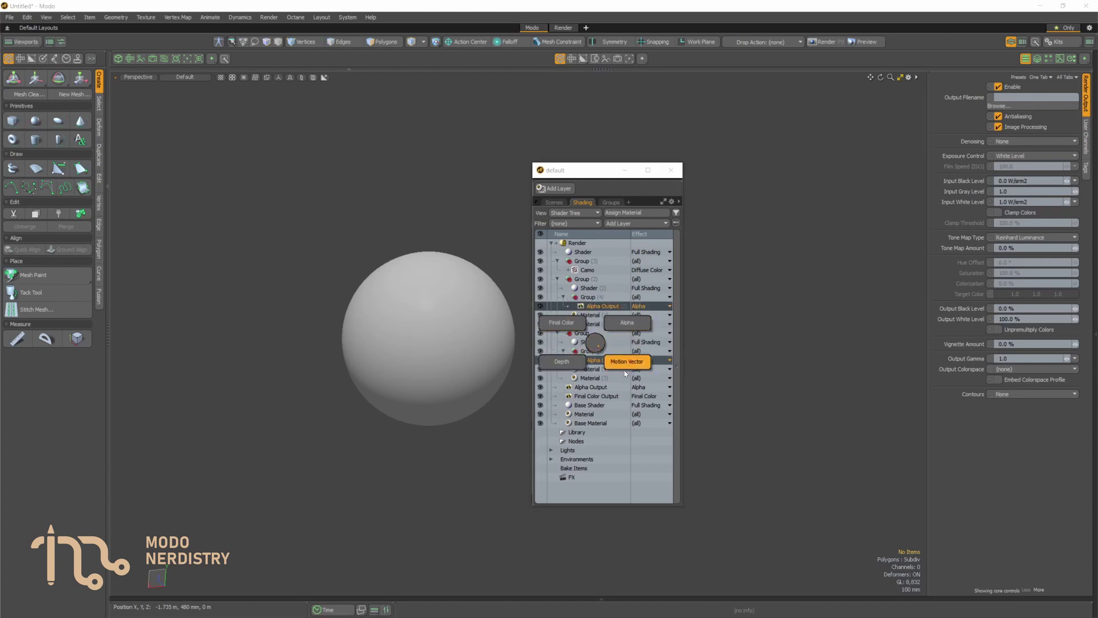
pyautogui.click(576, 363)
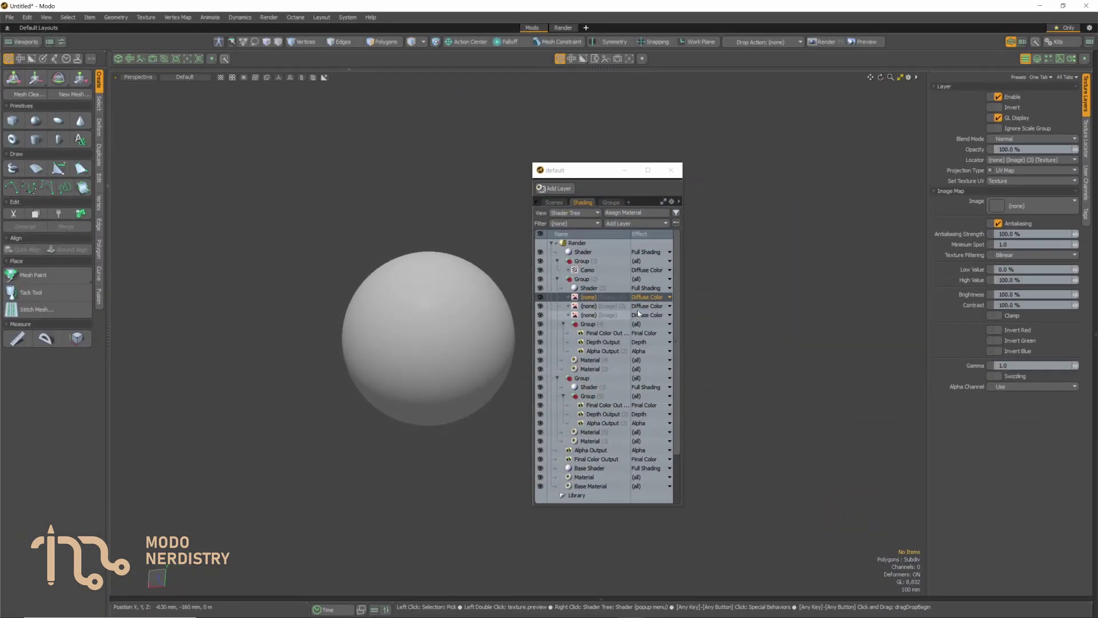
# - Browse the Basic effect options for the top empty image layer without changing its effect
pyautogui.click(652, 298)
pyautogui.click(586, 299)
pyautogui.click(651, 298)
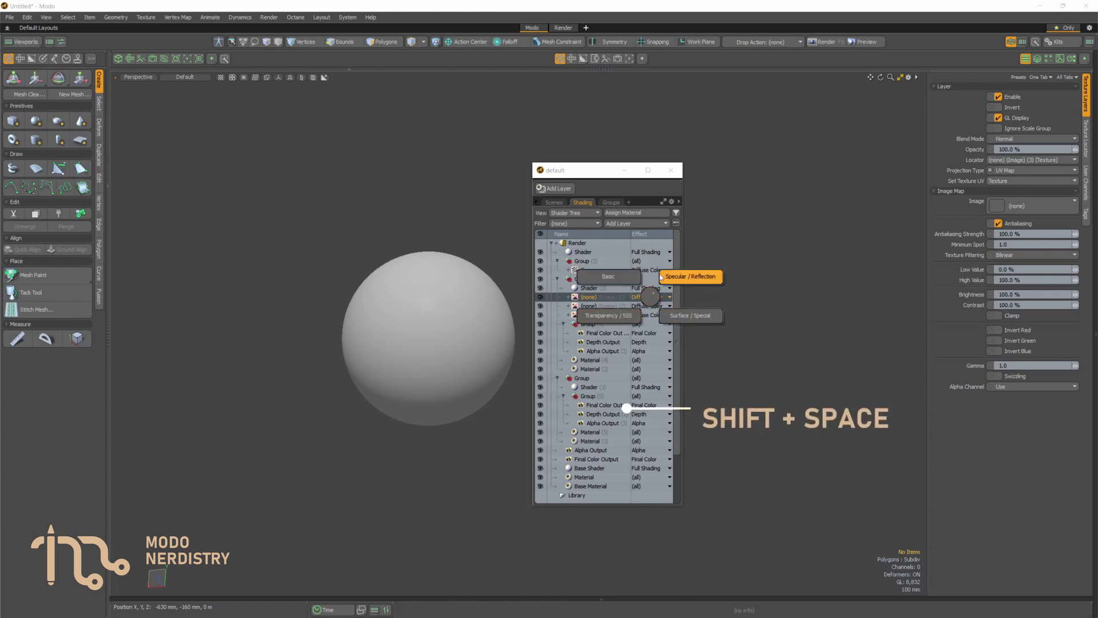
pyautogui.click(612, 277)
pyautogui.rightClick(650, 296)
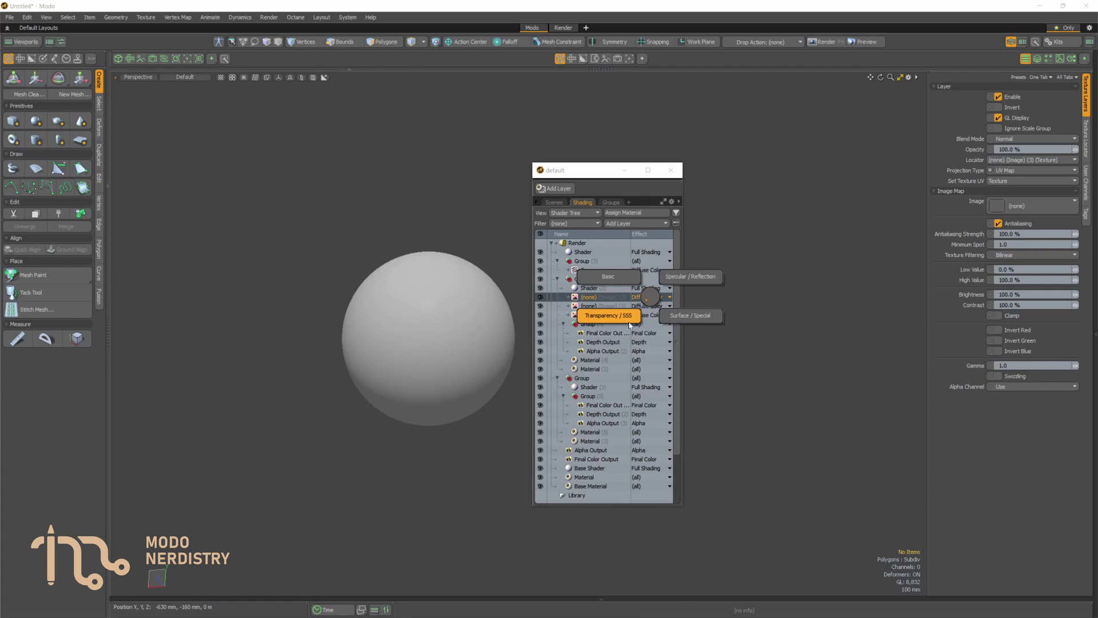
pyautogui.click(611, 277)
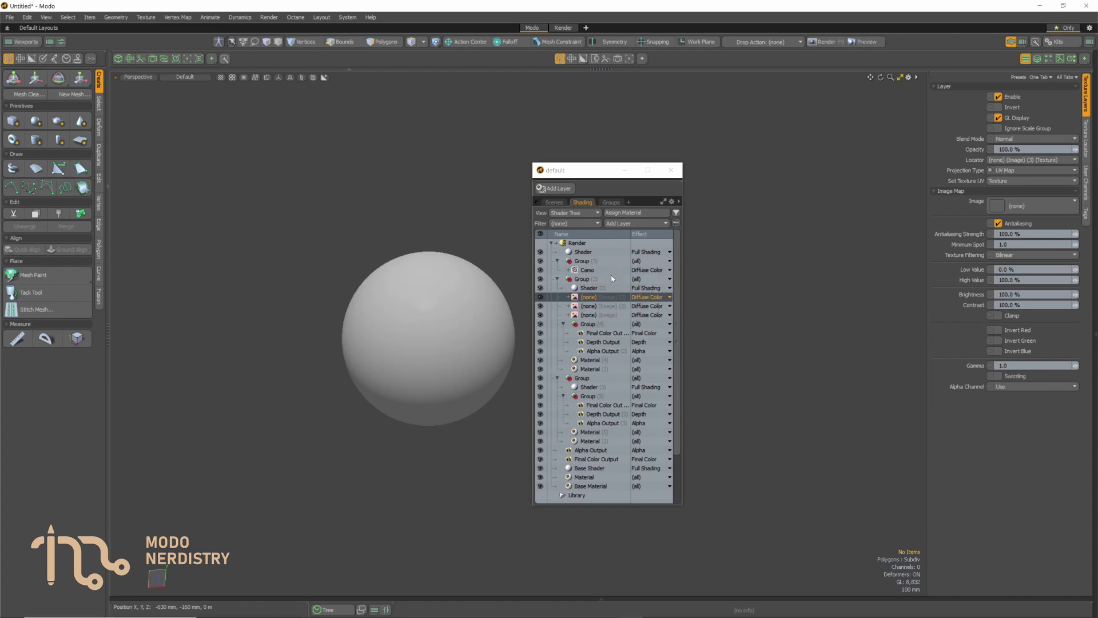
pyautogui.click(644, 298)
pyautogui.click(645, 298)
# - Look through the specular, transparency and surface categories, then set the layer's effect to Stencil
pyautogui.click(670, 286)
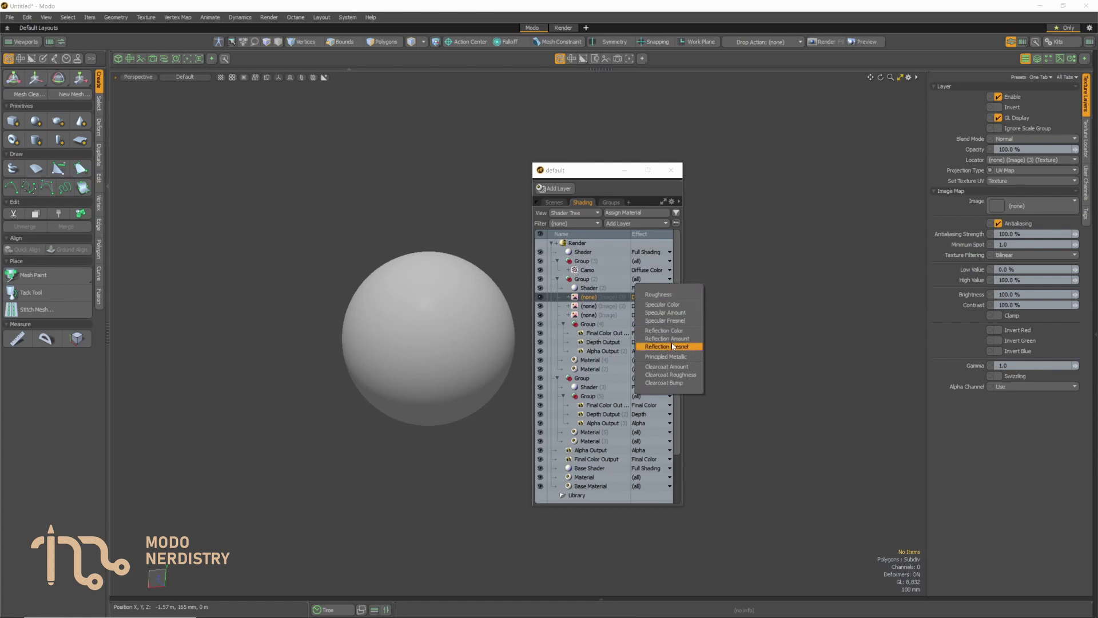
pyautogui.click(680, 375)
pyautogui.click(640, 298)
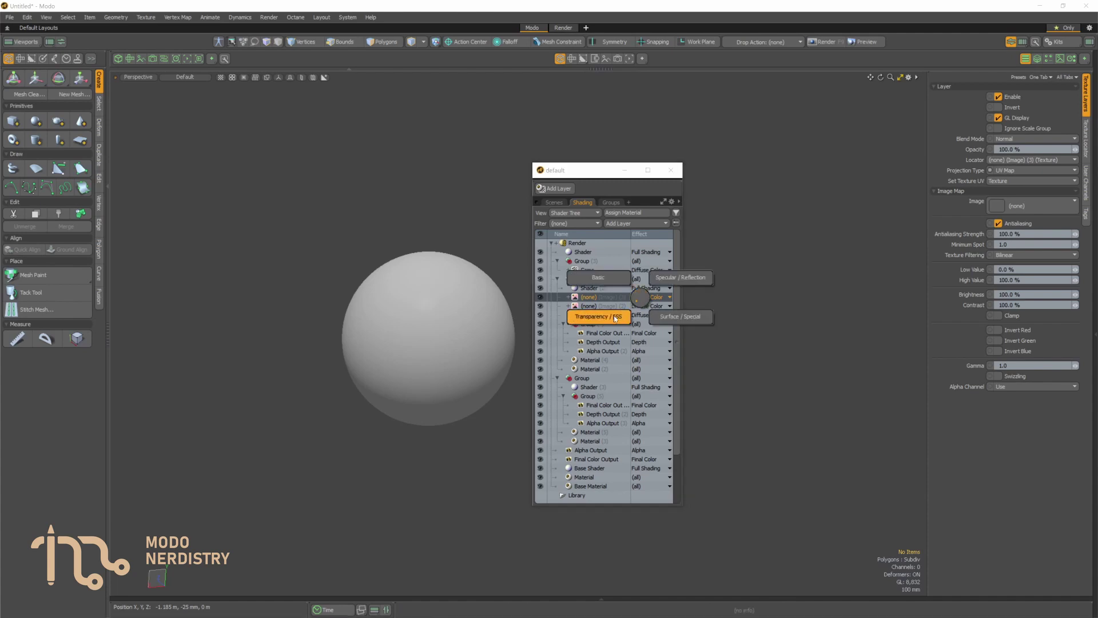
pyautogui.click(615, 318)
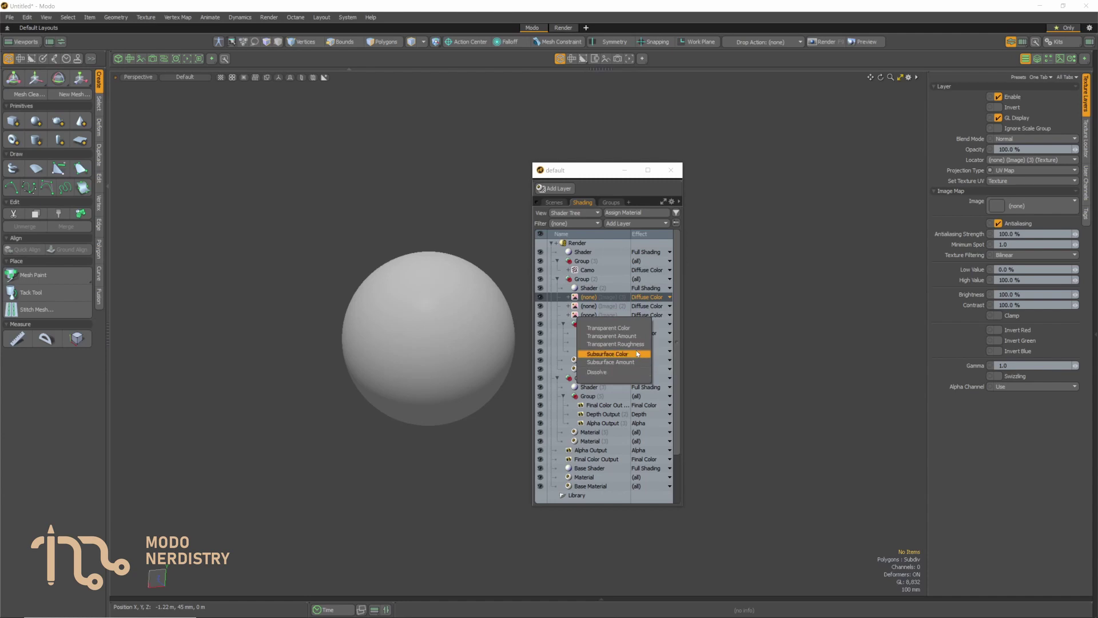
pyautogui.click(650, 309)
pyautogui.click(670, 324)
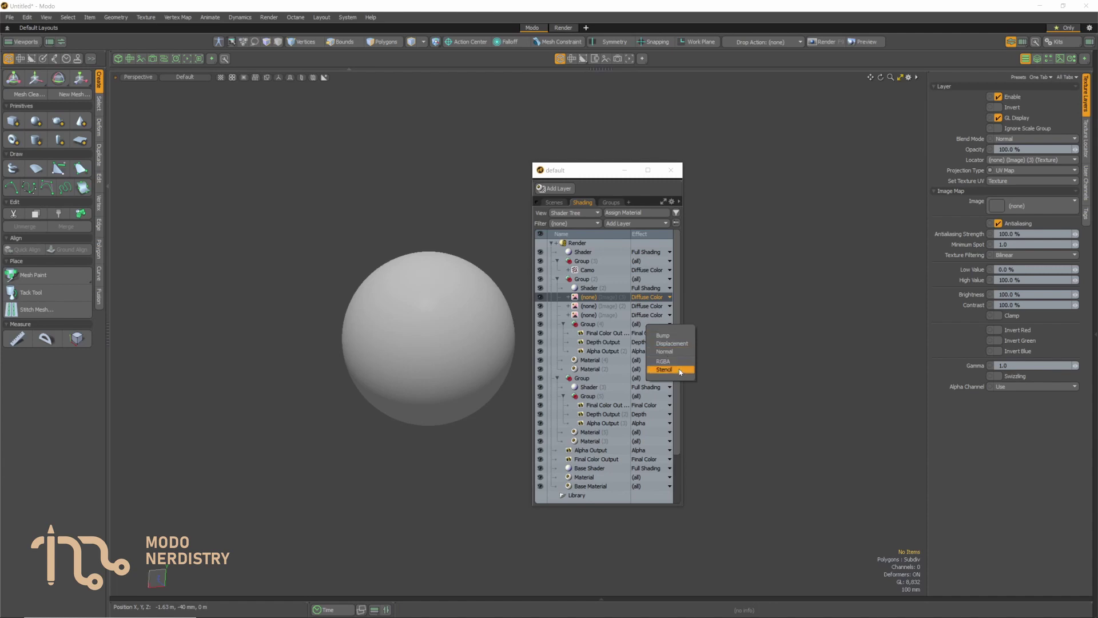
pyautogui.click(676, 369)
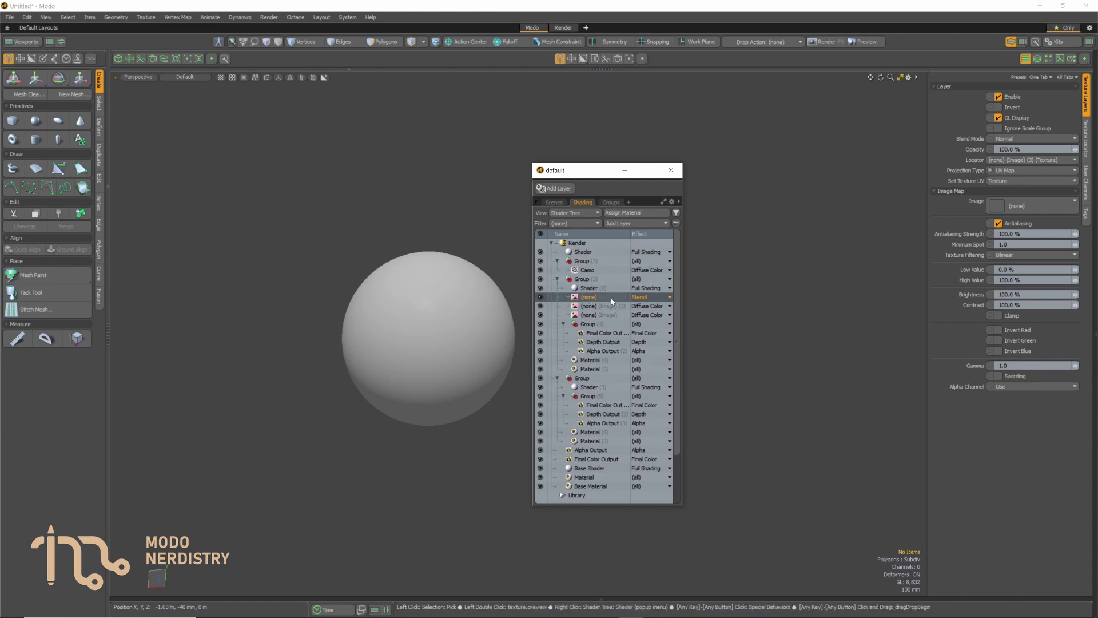
# - Check the Shading Nerd options, then add a Principled Material above the Stencil image layer
pyautogui.press('ctrl')
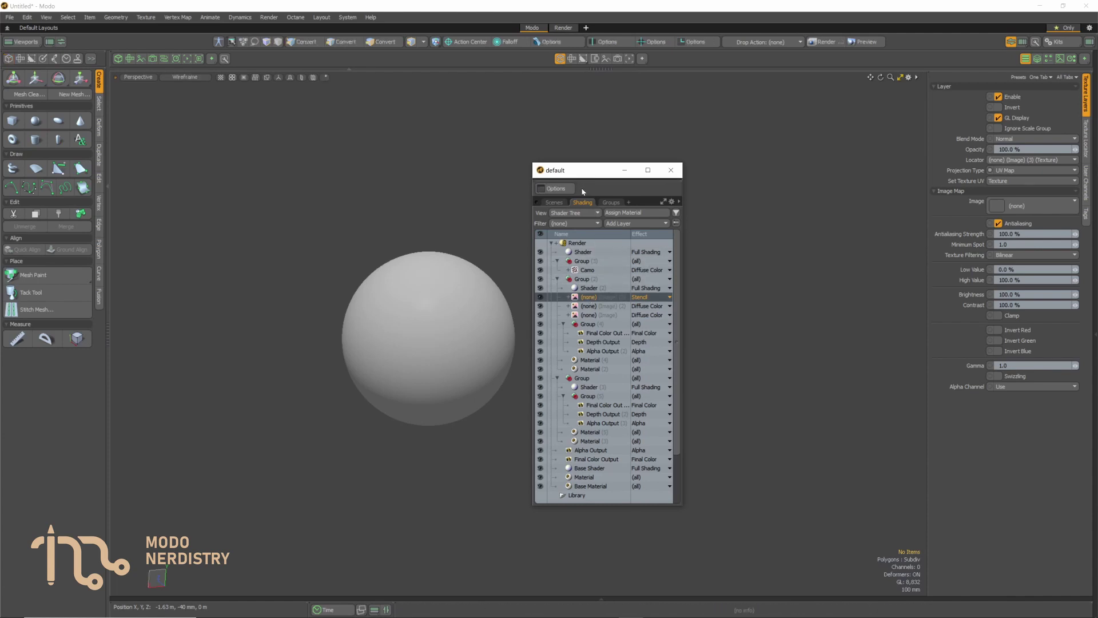
pyautogui.keyDown('ctrl'); pyautogui.click(558, 191); pyautogui.keyUp('ctrl')
pyautogui.rightClick(602, 295)
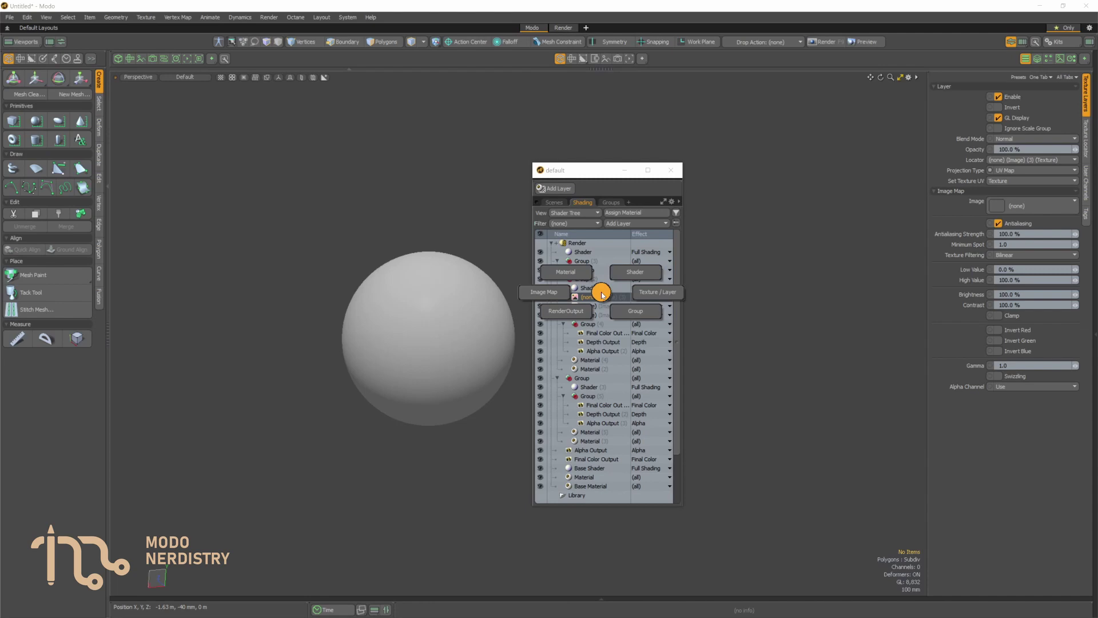
pyautogui.click(605, 297)
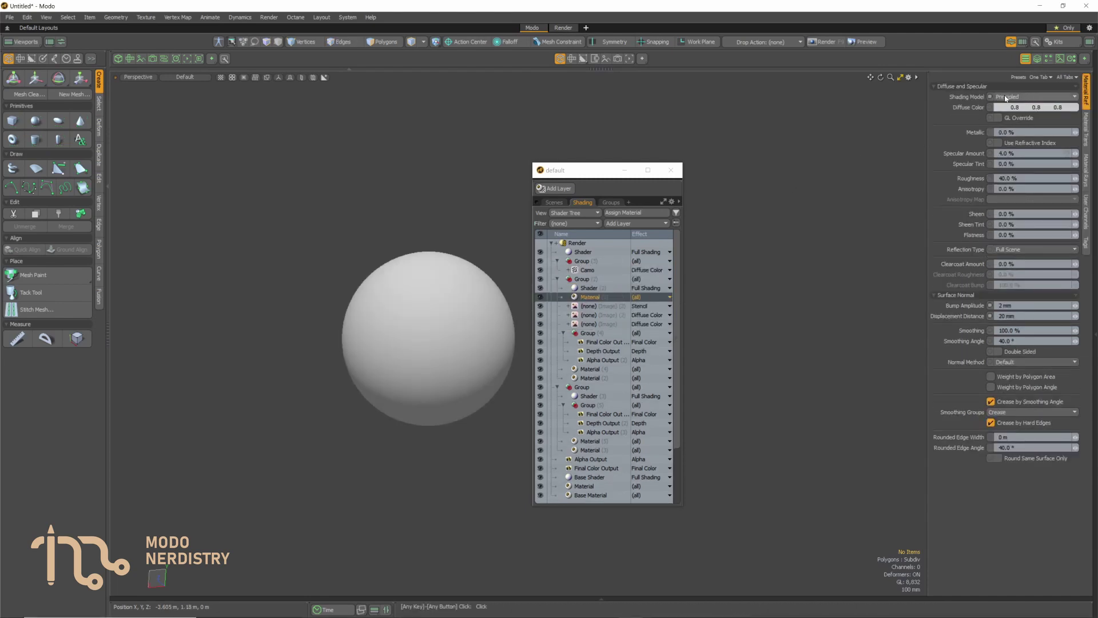
# - Uncheck 'Set Principled as default material type' on the Shading Nerd preferences page
pyautogui.click(349, 19)
pyautogui.click(353, 28)
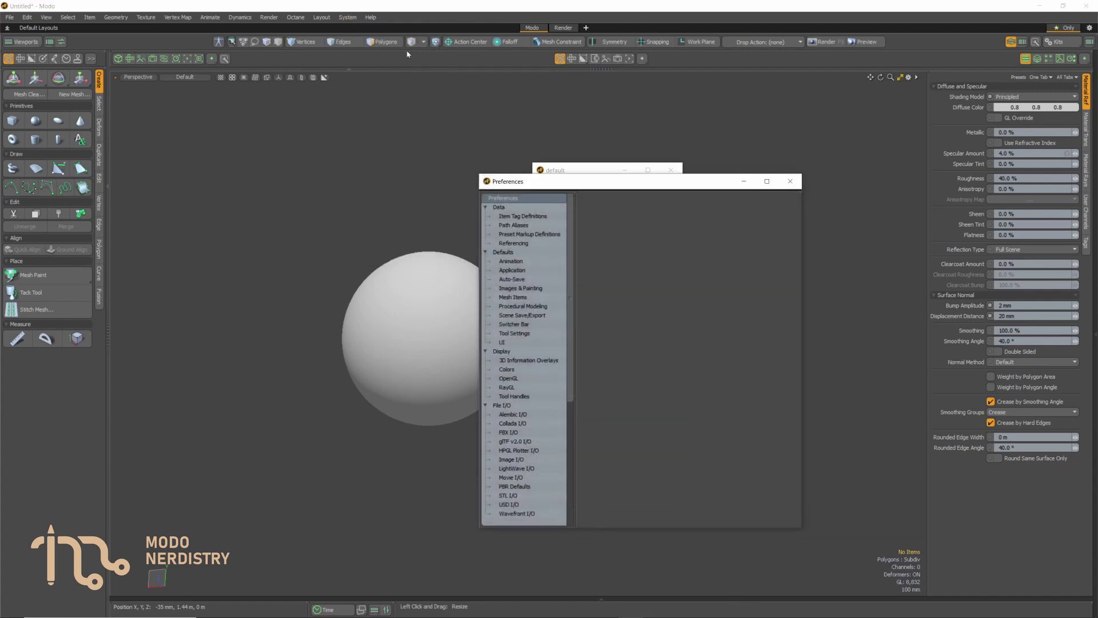
pyautogui.moveTo(600, 187); pyautogui.dragTo(270, 162)
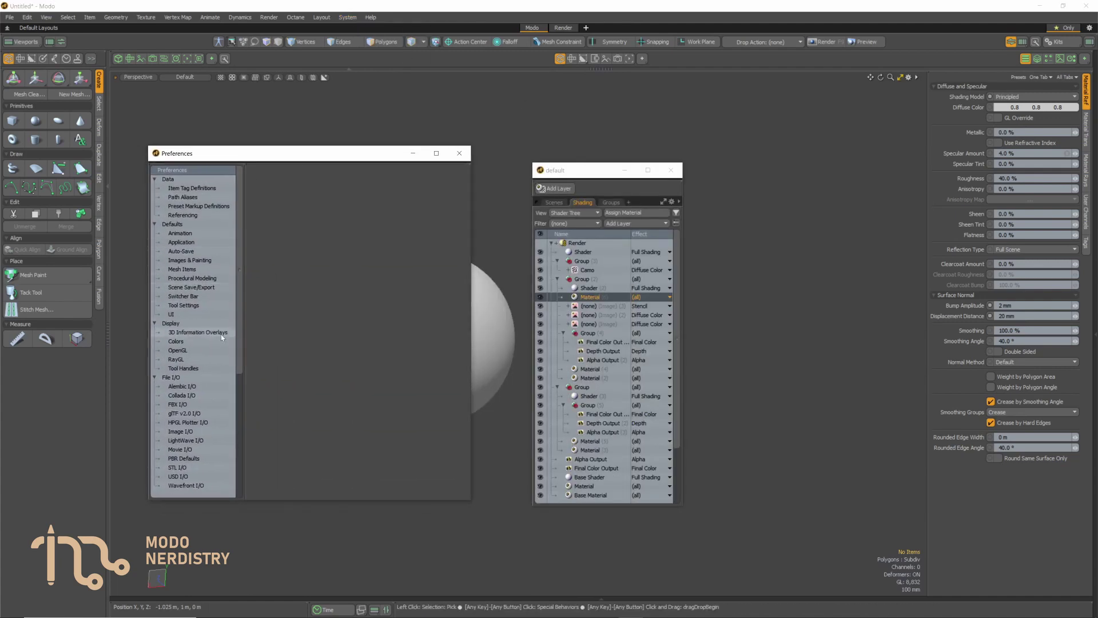
pyautogui.scroll(-10, 231, 456)
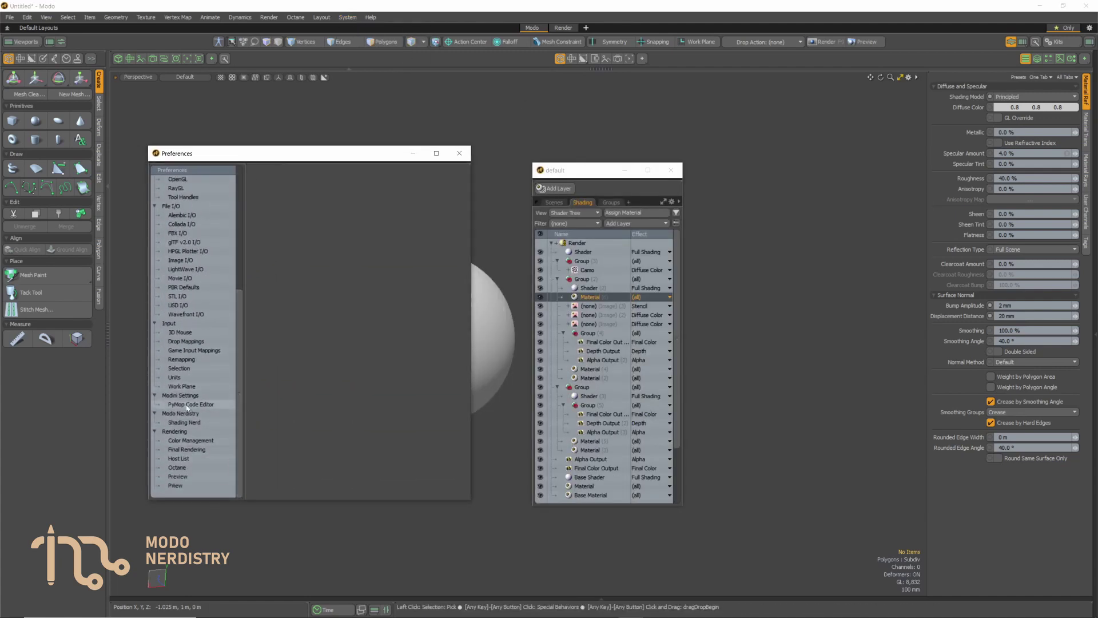
pyautogui.click(187, 422)
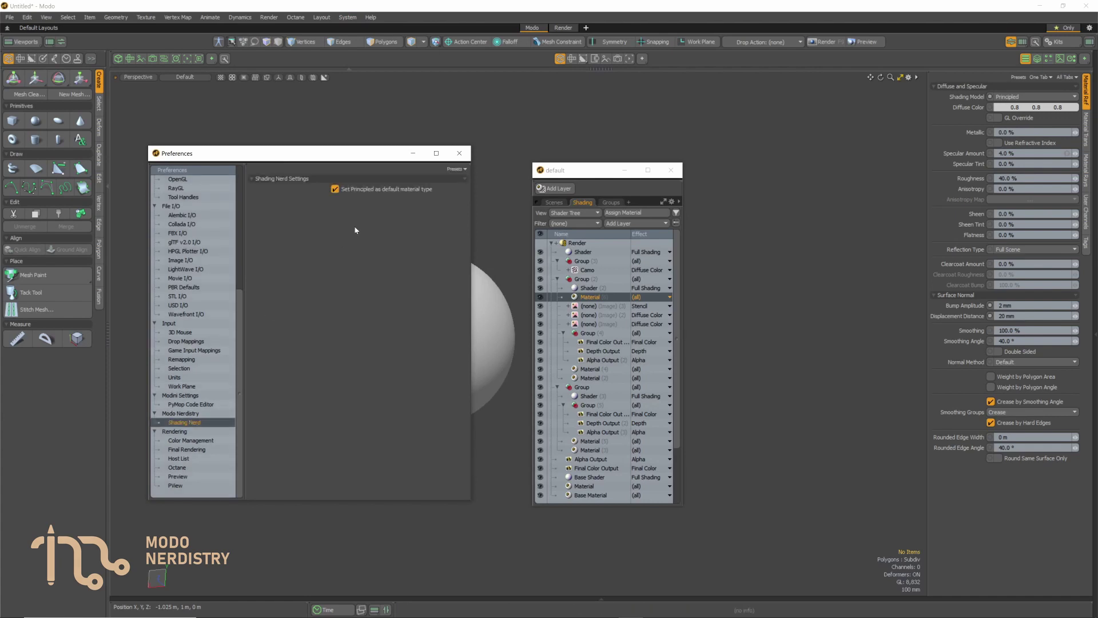
pyautogui.click(359, 190)
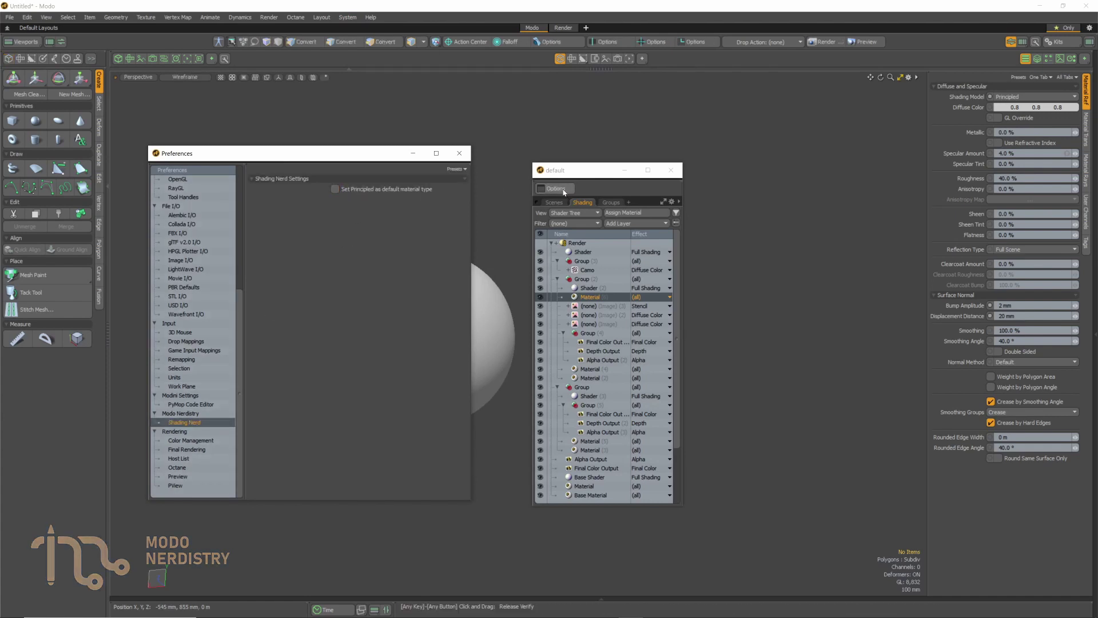
pyautogui.click(567, 189)
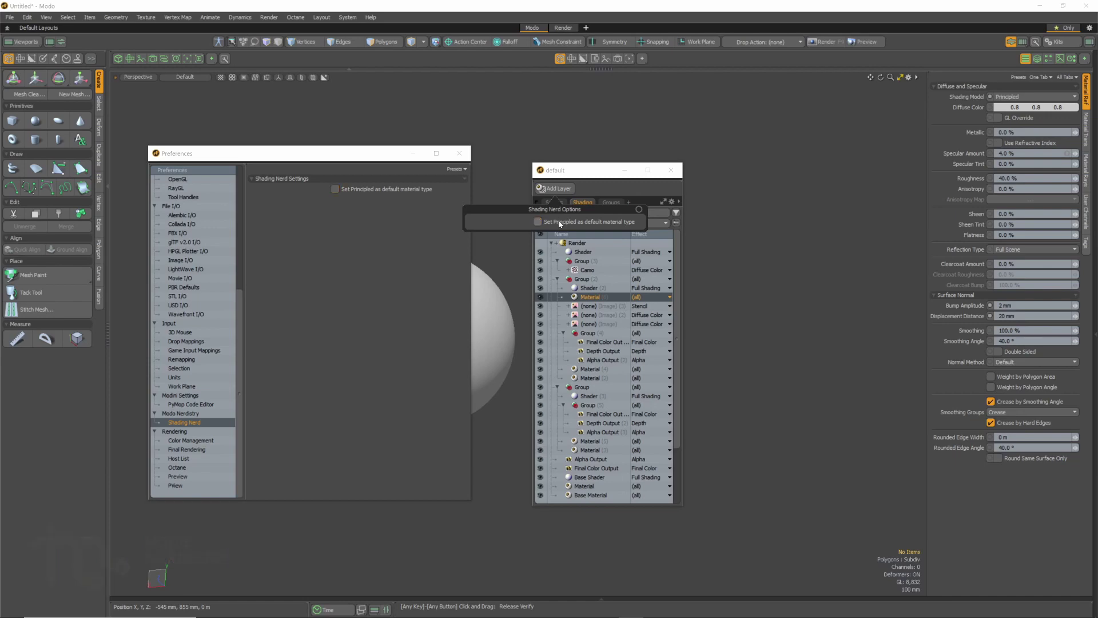